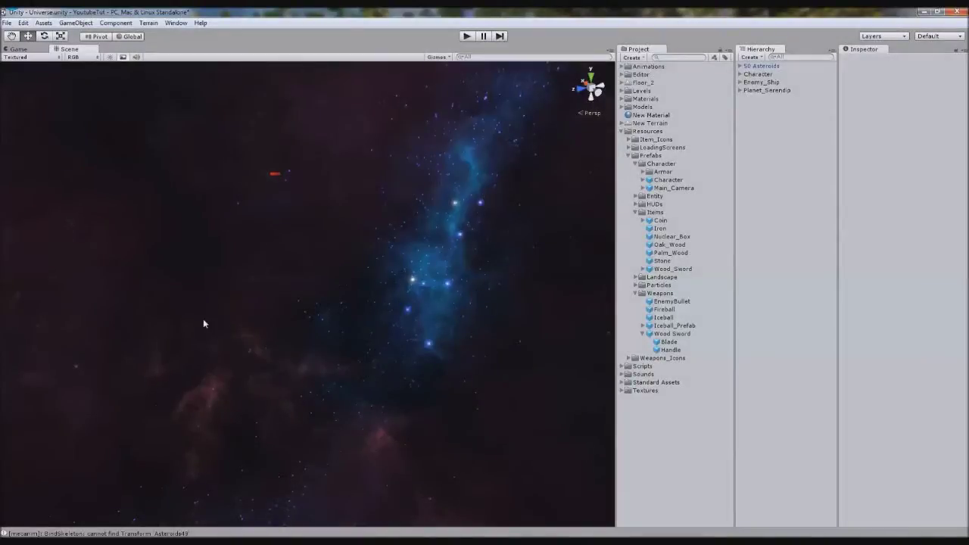
double_click(791, 81)
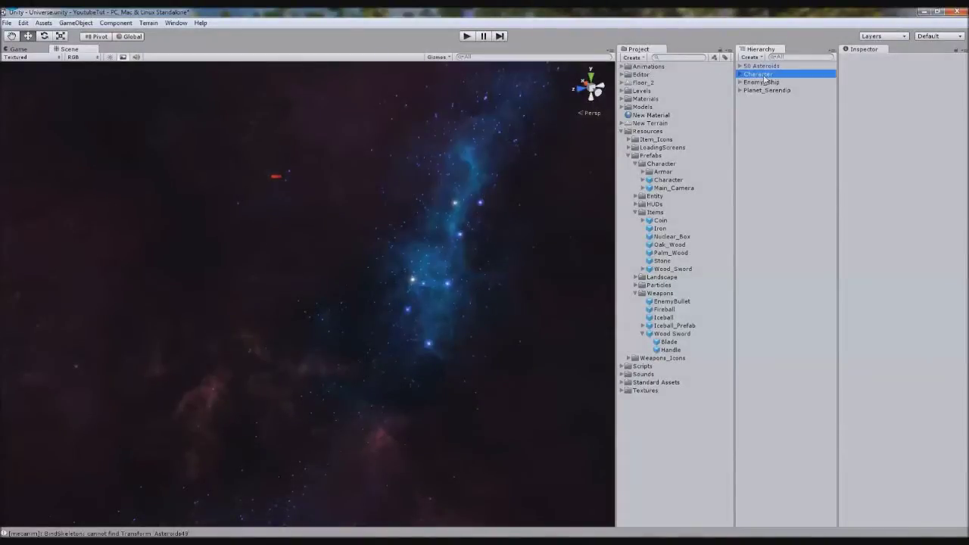
left_click(478, 283)
scroll(336, 362, "down", 6)
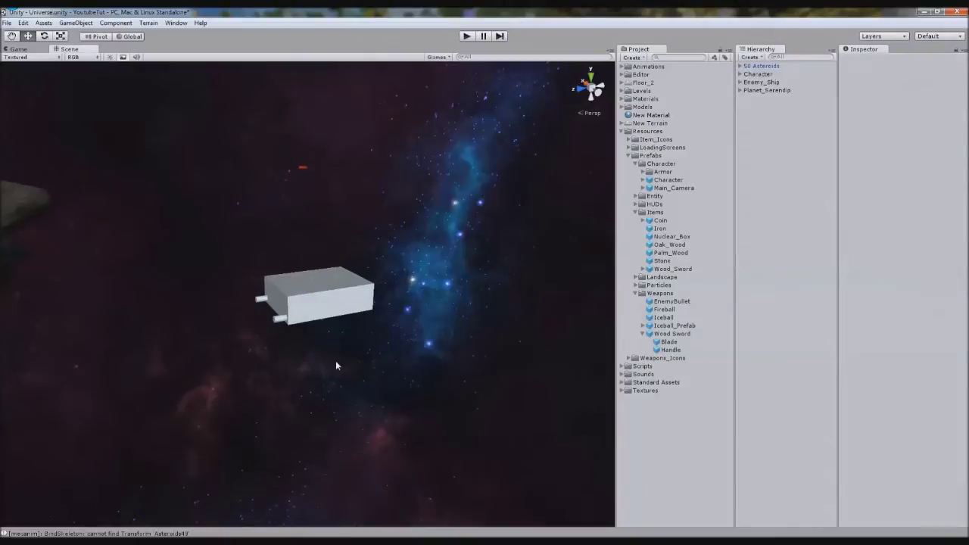
scroll(377, 384, "down", 3)
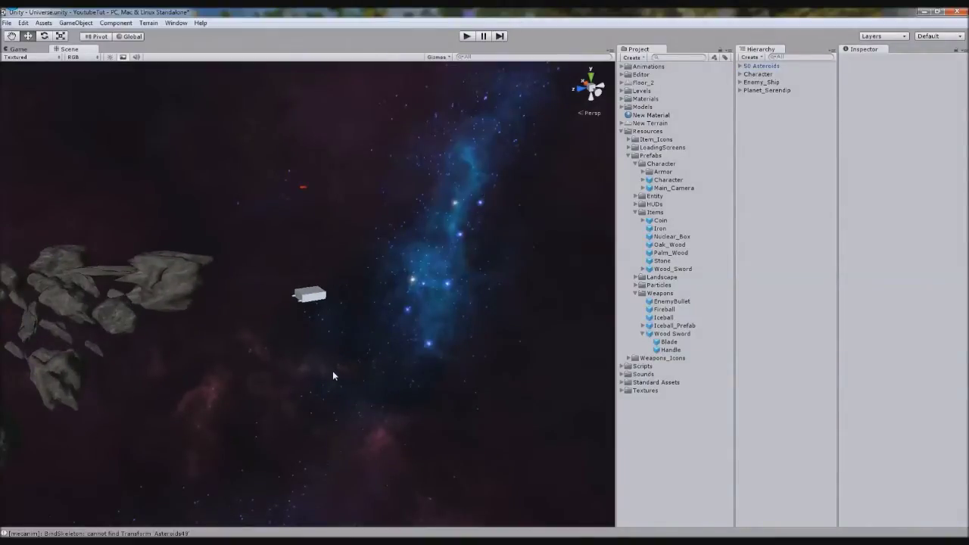
scroll(333, 375, "down", 5)
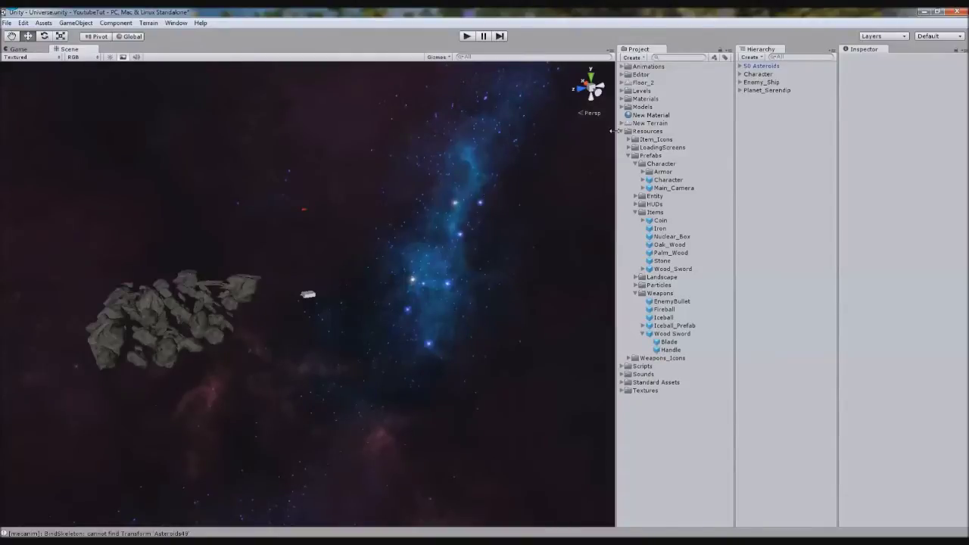
Inspect the components of the Fireball, Iceball_Prefab and Iceball weapon prefabs
left_click(664, 310)
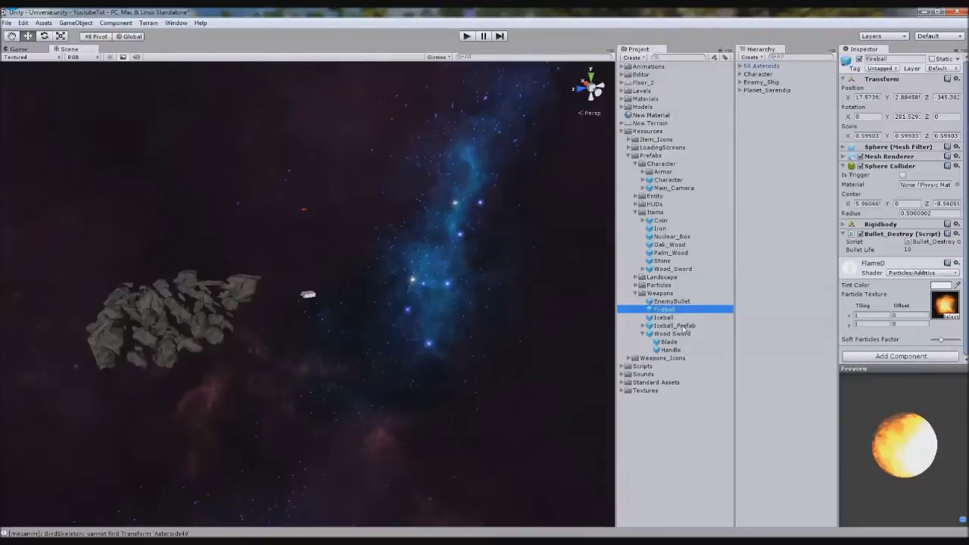
left_click(671, 326)
left_click(668, 319)
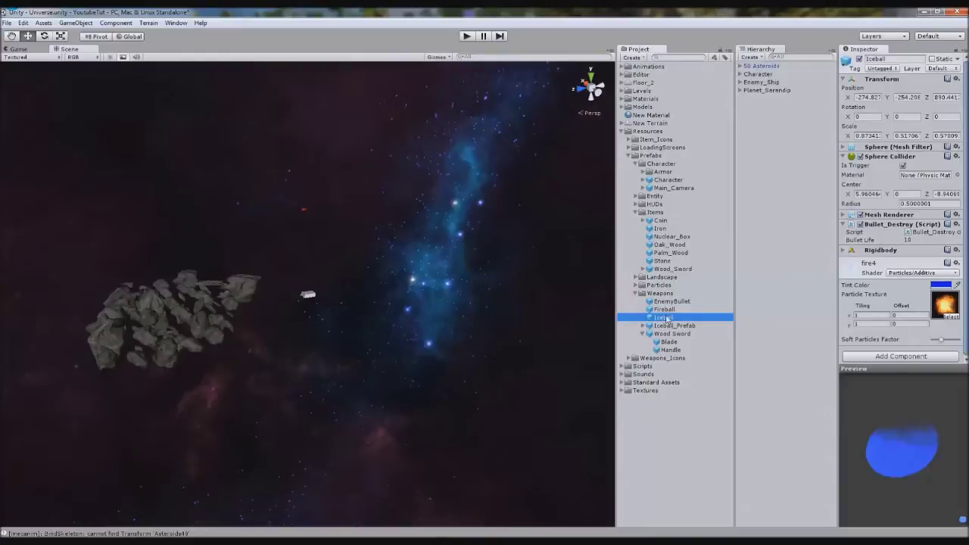
Assign the Iceball prefab as the Lazer_bullet of the Character's Space_Fire script
left_click(771, 73)
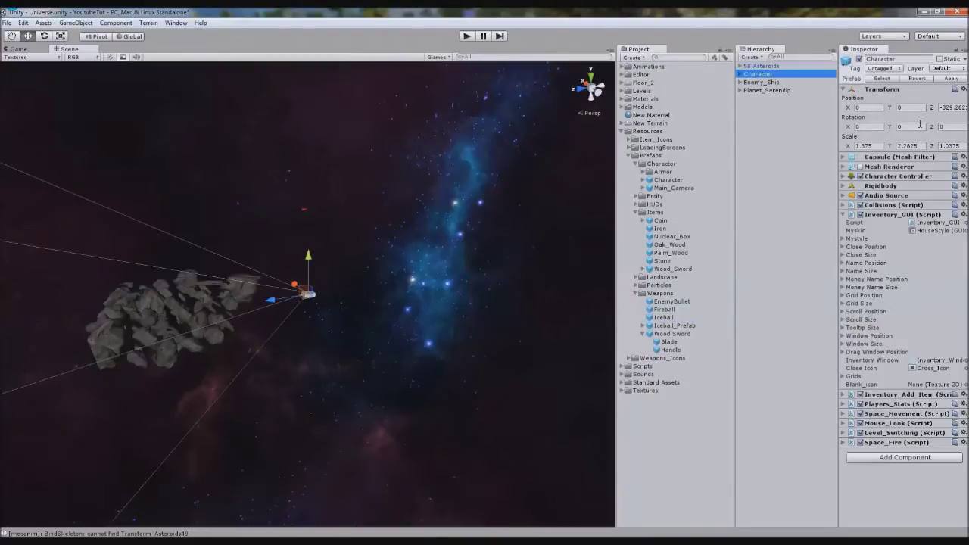
left_click(890, 214)
left_click(905, 272)
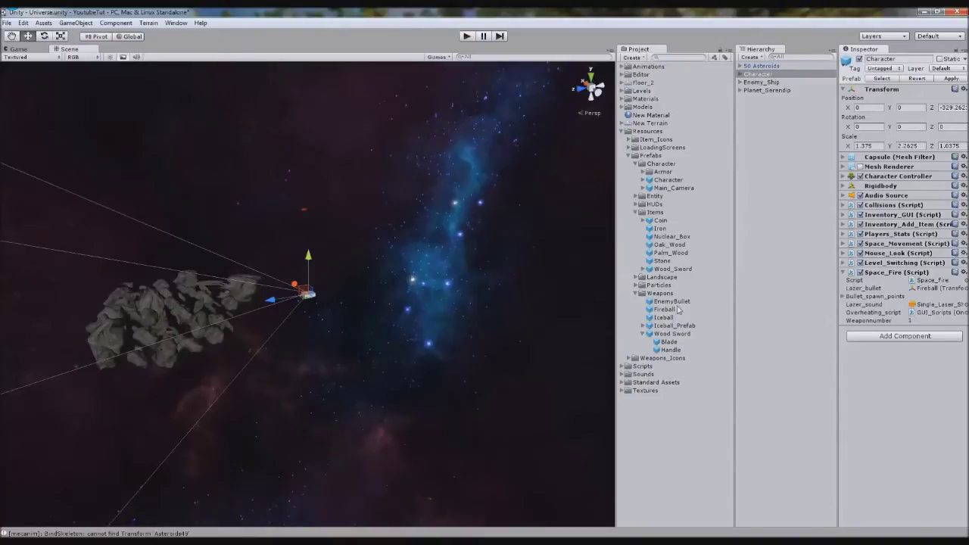
left_click_drag(679, 309, 939, 288)
Play-test the scene by firing several iceballs, and end the play session
left_click(467, 36)
left_click(343, 254)
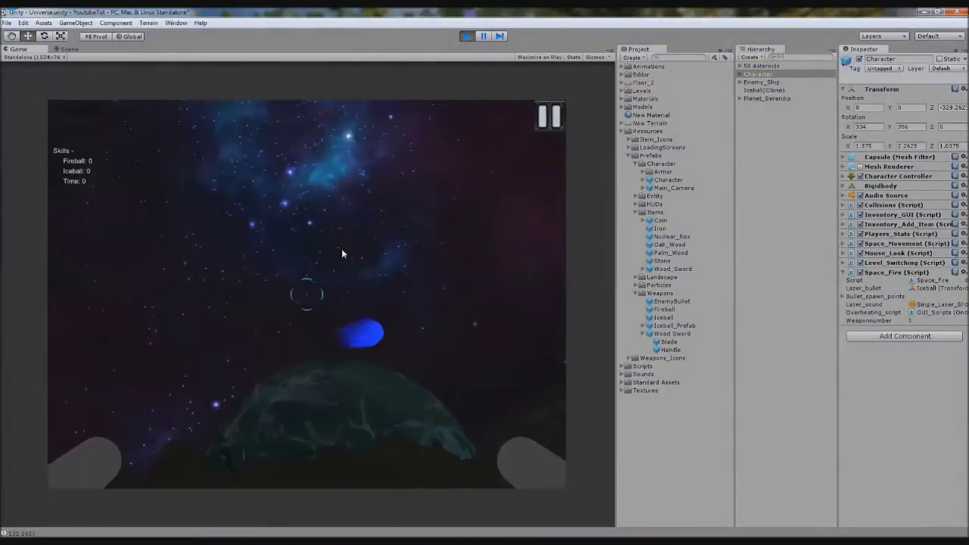
left_click(343, 254)
left_click(342, 250)
left_click(342, 249)
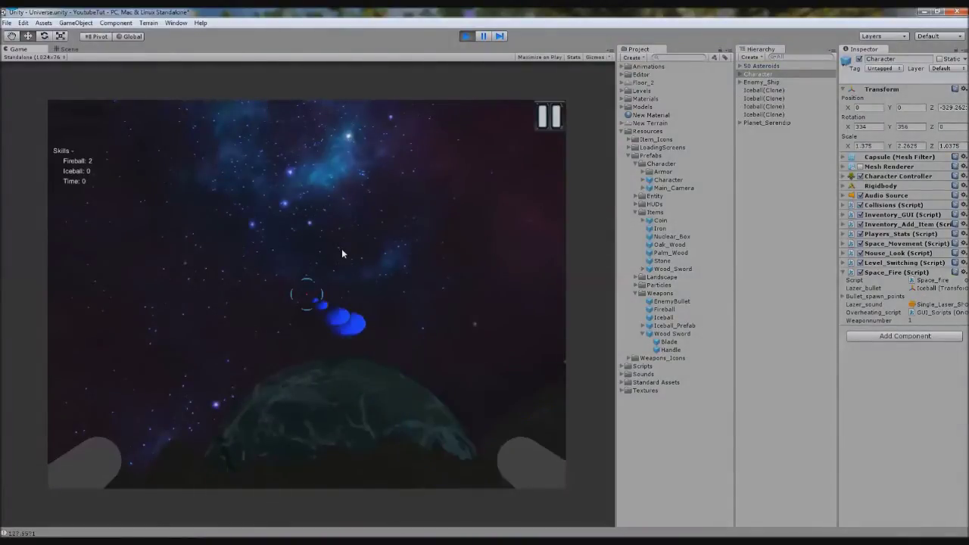
left_click(342, 250)
left_click(343, 250)
left_click(467, 36)
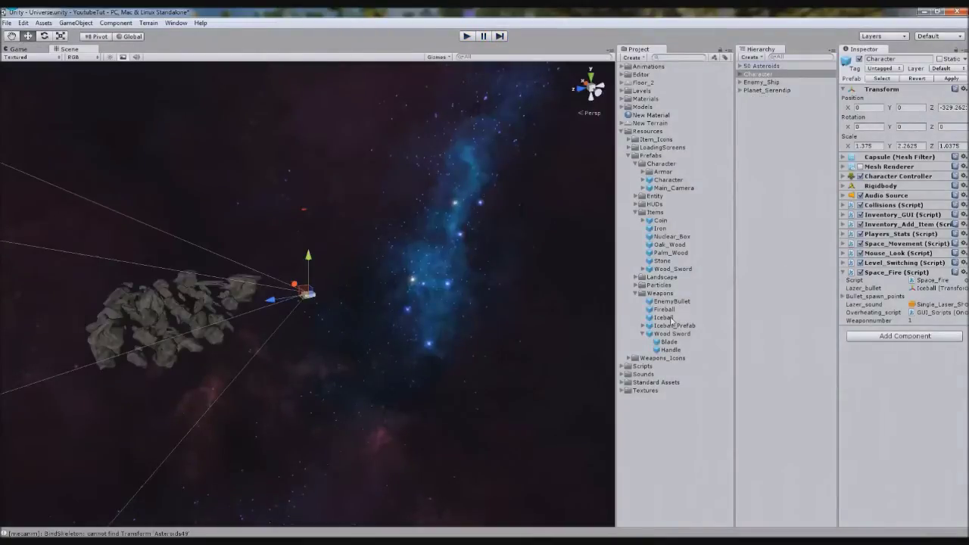
Place an instance of the Iceball prefab in the scene and frame it
left_click_drag(671, 321, 0, 352)
key("f")
scroll(357, 324, "up", 5)
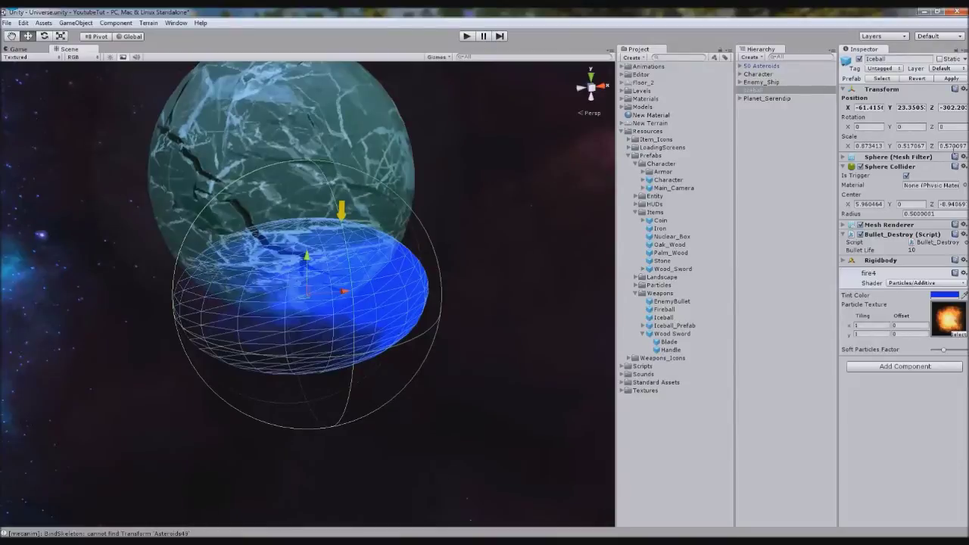
Swap the Iceball's X and Z scale values so X is 0.570097 and Z is 0.873413
left_click(871, 149)
key("ctrl+c")
left_click(942, 146)
key("ctrl+v")
key("shift+End")
key("ctrl+x")
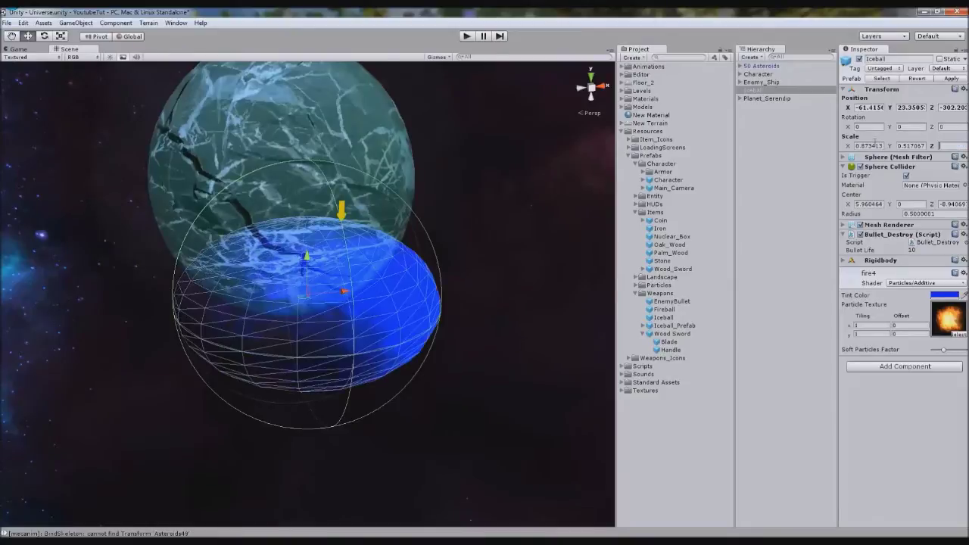
left_click(875, 144)
key("ctrl+v")
key("Return")
Check the reshaped Iceball in the scene and update the Iceball prefab from this instance
left_click(508, 410)
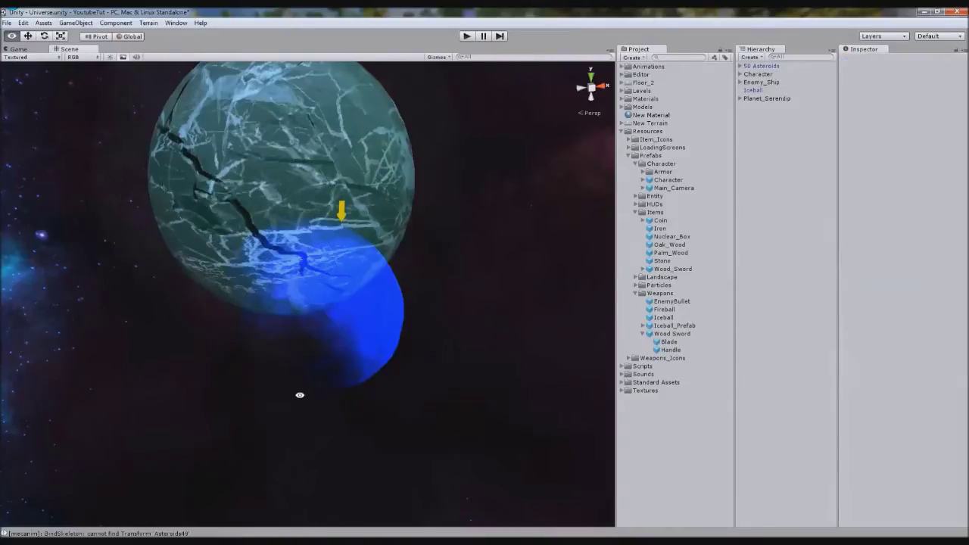
left_click_drag(299, 395, 292, 369, "alt")
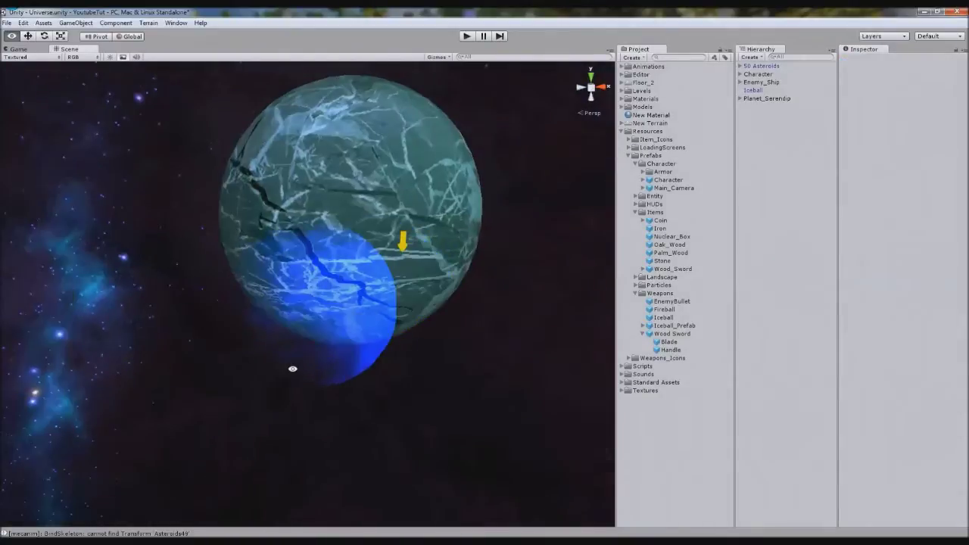
left_click(345, 314)
left_click_drag(754, 91, 666, 318)
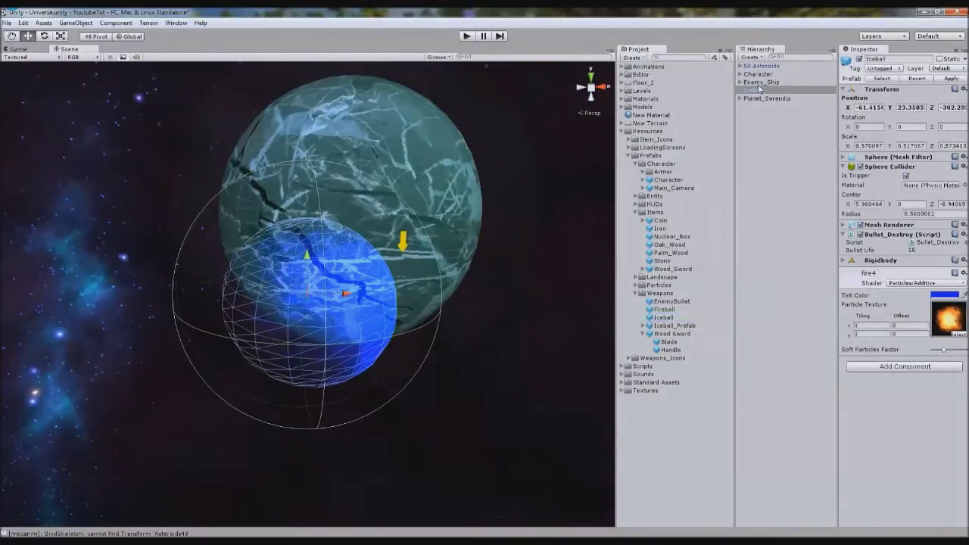
Create an empty game object named Particles and make it a child of the Iceball
left_click(76, 22)
left_click(98, 33)
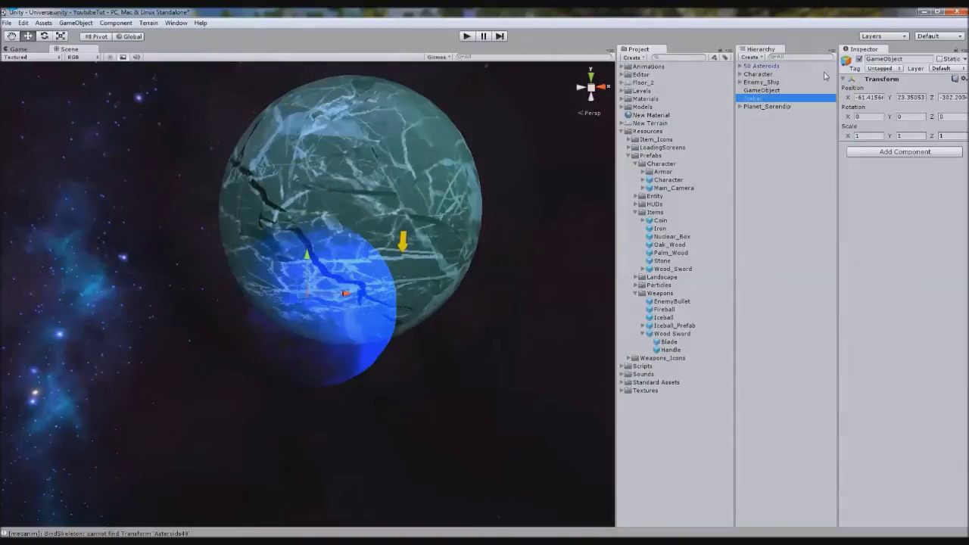
left_click(898, 59)
type("Particles")
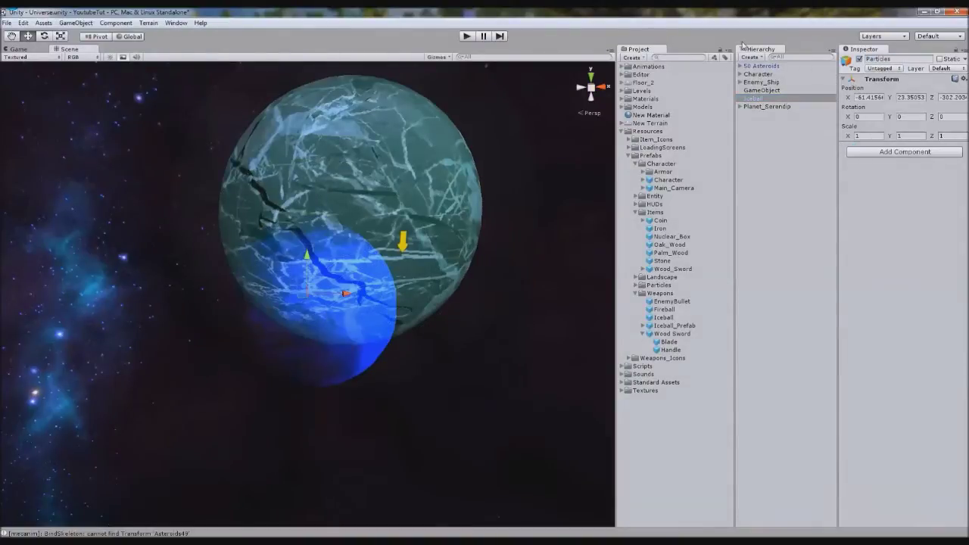
key("Return")
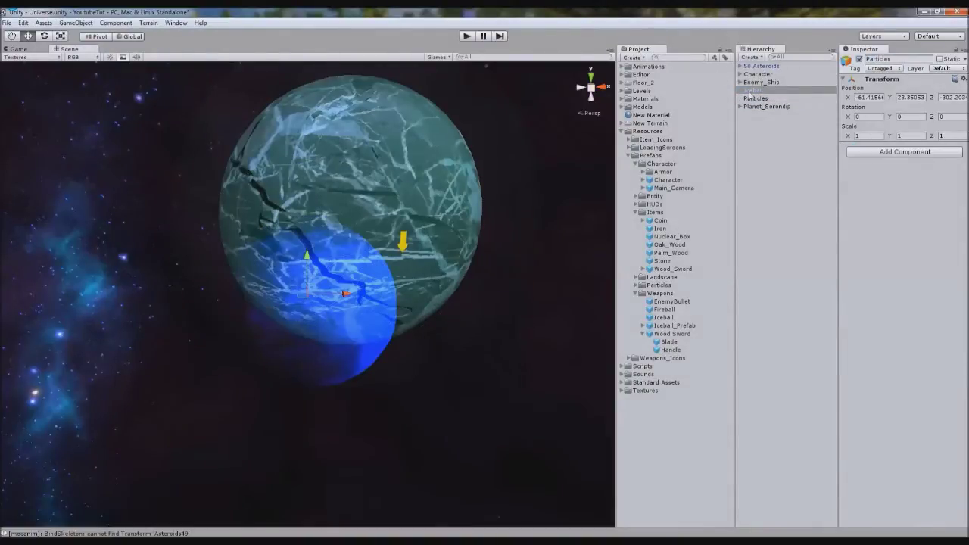
left_click_drag(751, 94, 752, 91)
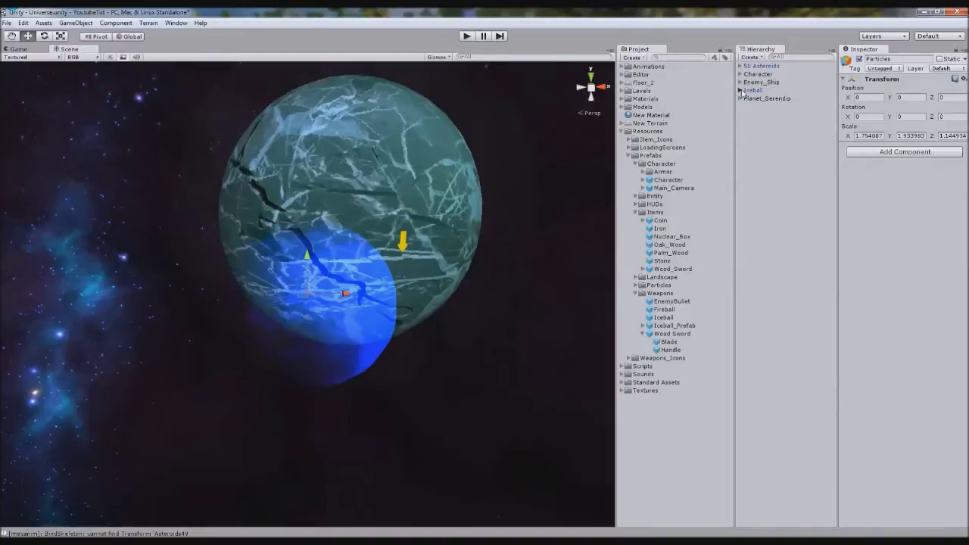
Add an Ellipsoid Particle Emitter component from the legacy particles to the Particles object
left_click(895, 152)
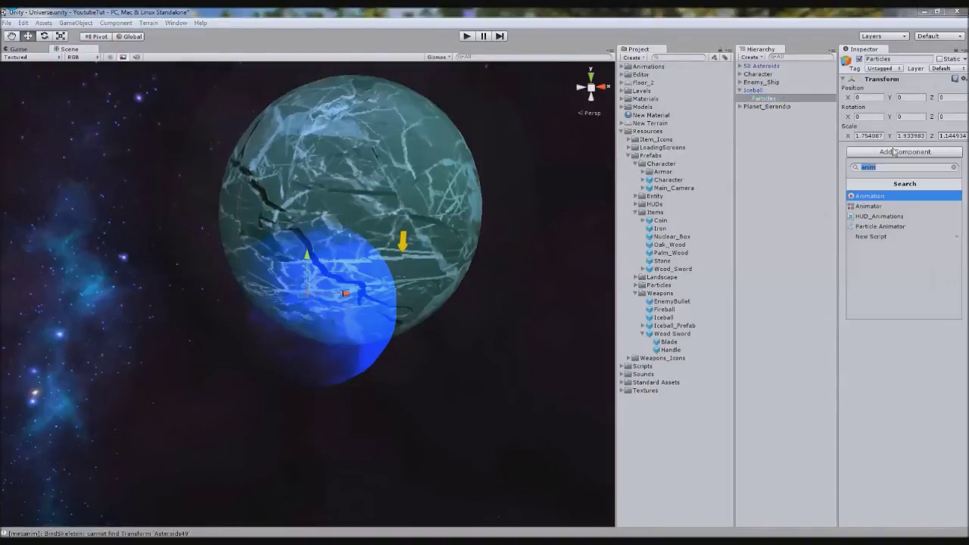
left_click(114, 23)
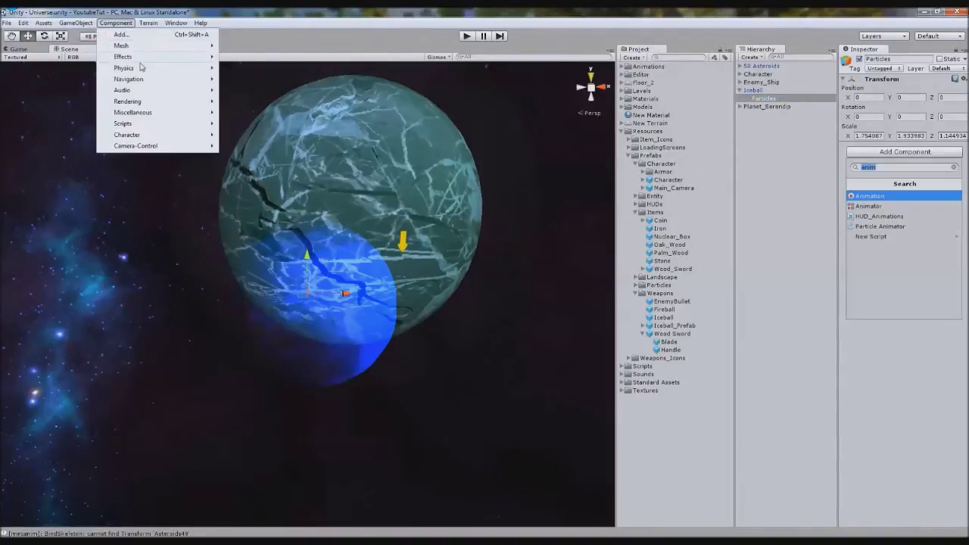
mouse_move(144, 58)
mouse_move(292, 127)
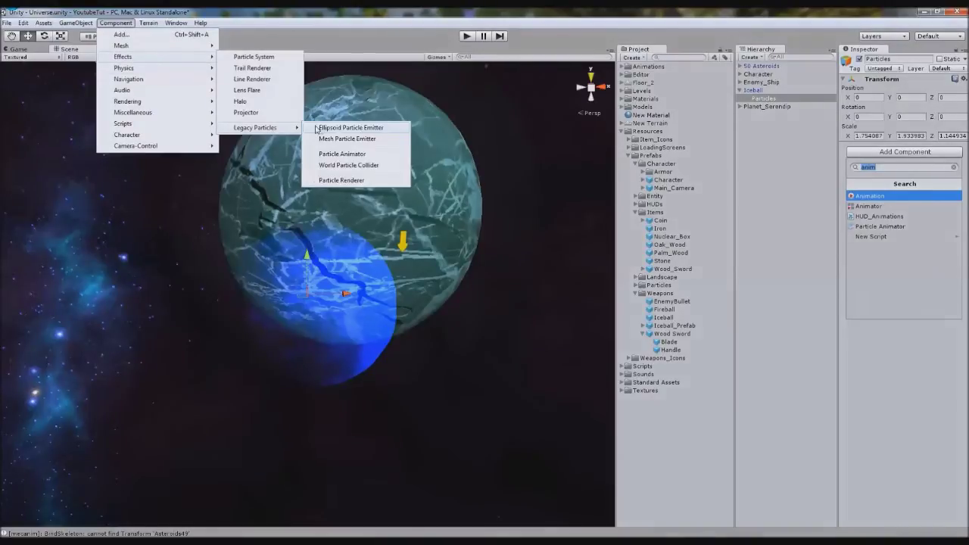
left_click(351, 128)
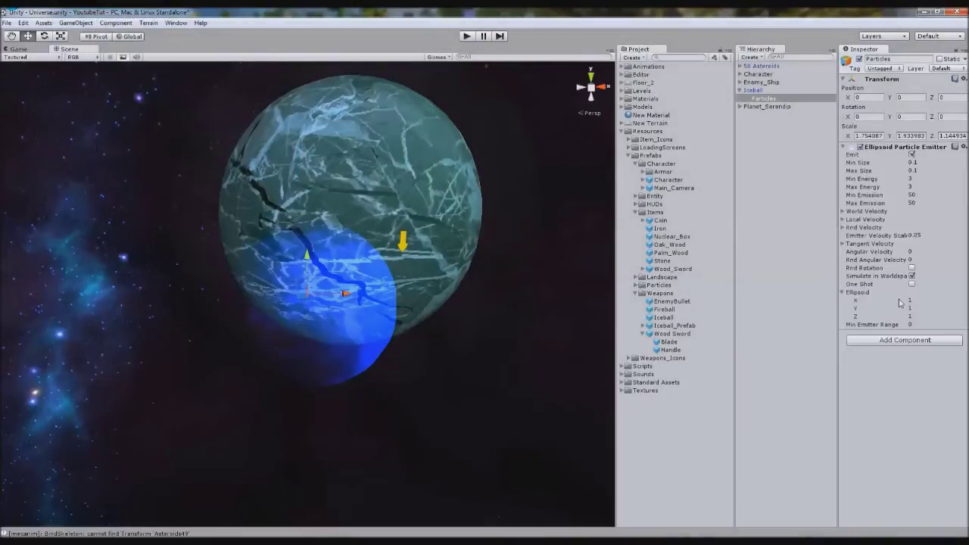
left_click(889, 342)
type("par")
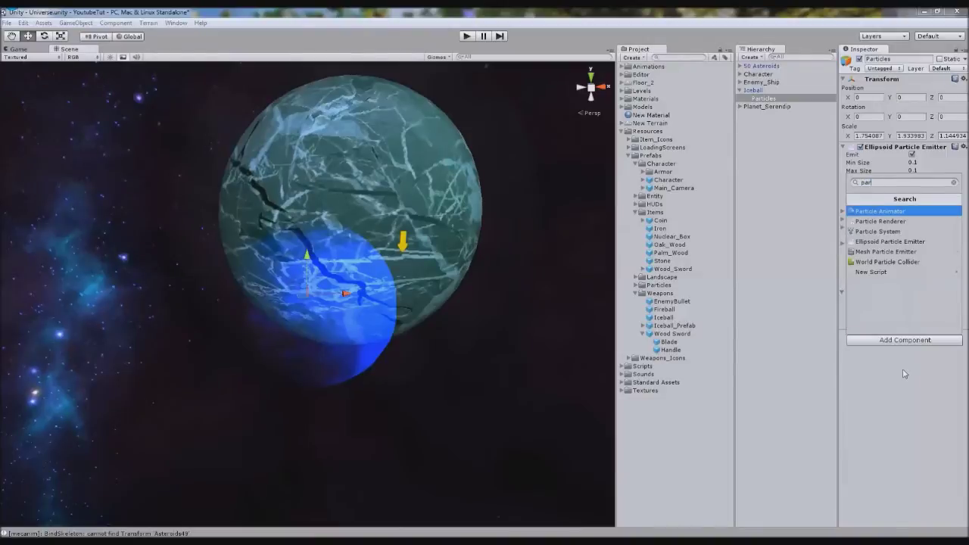
key("BackSpace")
key("BackSpace")
key("BackSpace")
key("BackSpace")
left_click(116, 24)
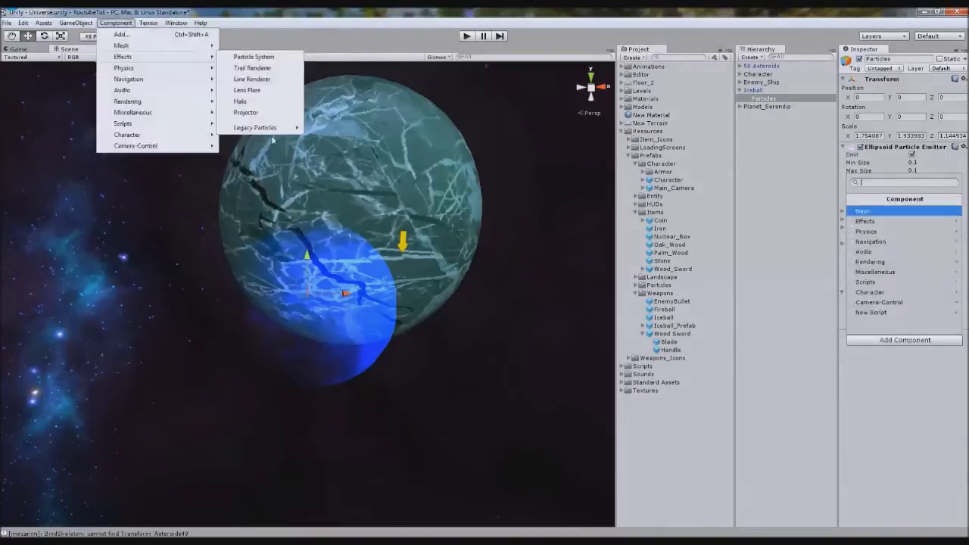
left_click(235, 111)
Add the legacy Particle Animator and Particle Renderer components to the Particles object
left_click(117, 25)
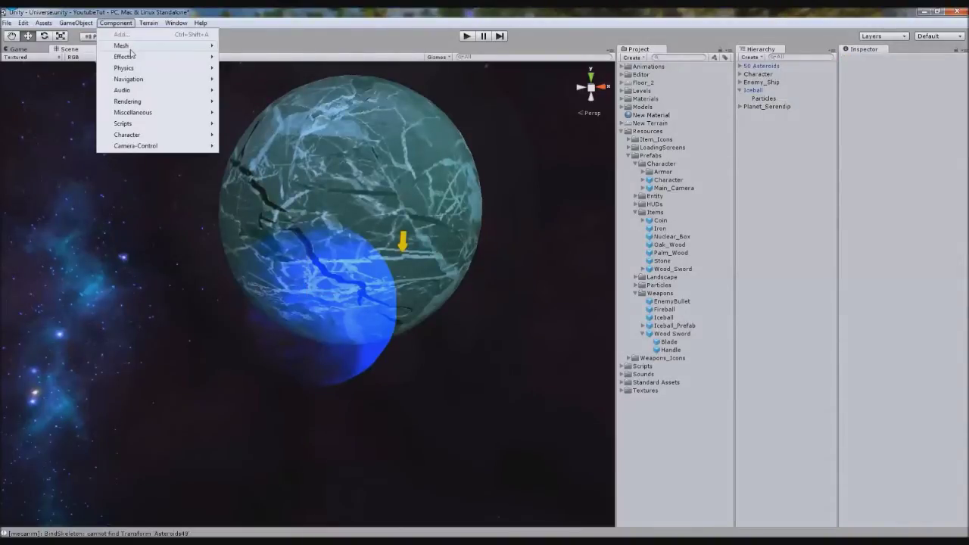
mouse_move(134, 56)
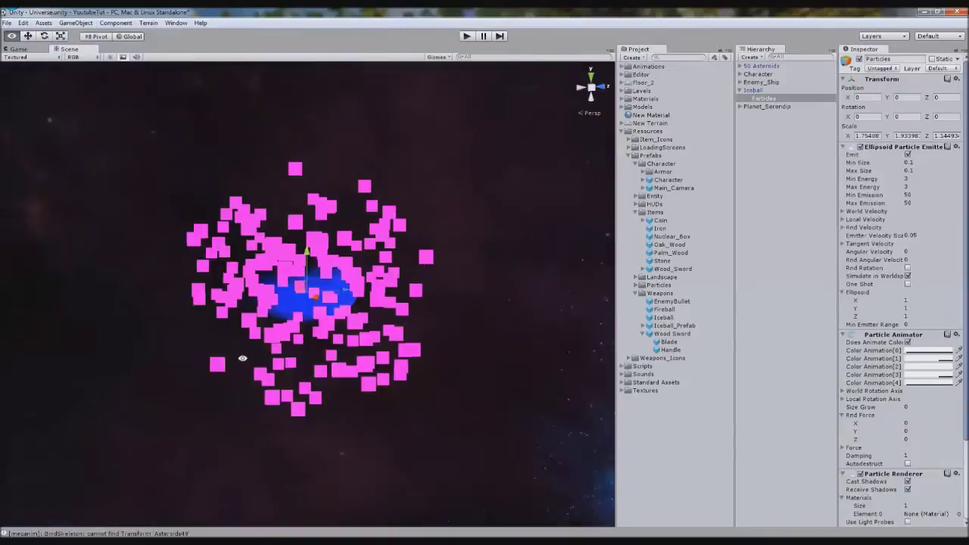
left_click_drag(242, 358, 255, 347, "alt")
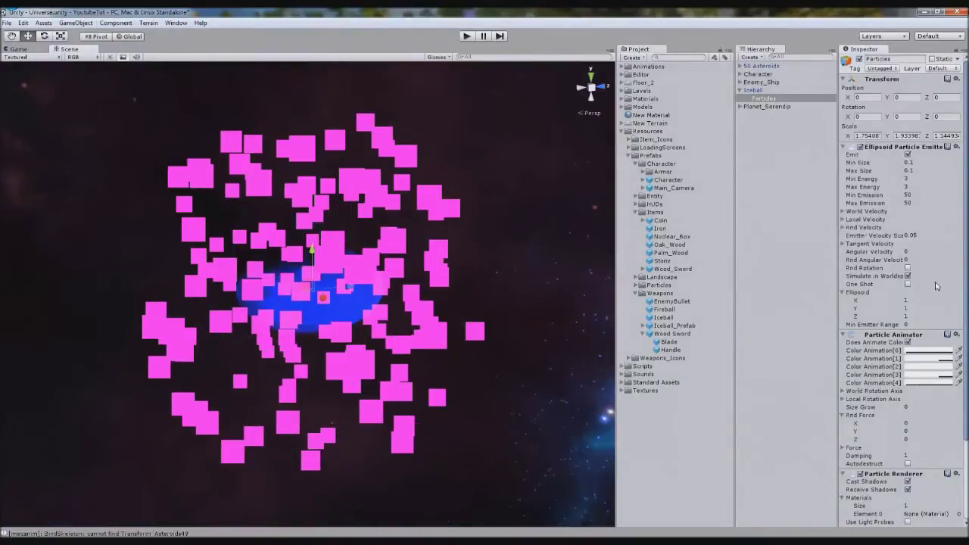
Set the emitter's Ellipsoid X, Y and Z to 0.3 and check the particle spread from the top
scroll(936, 287, "down", 1)
scroll(937, 286, "up", 1)
left_click(846, 307)
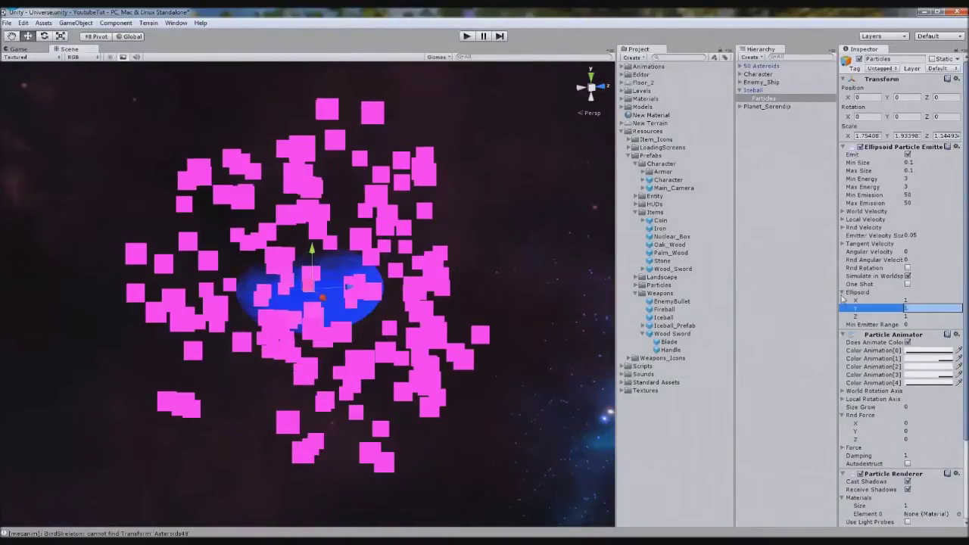
left_click(909, 300)
type("3")
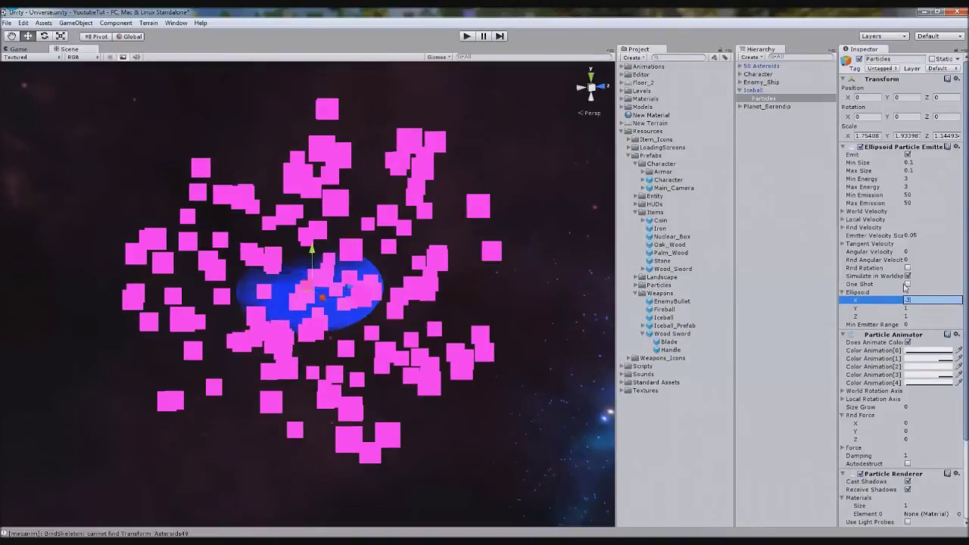
key("Tab")
type("0")
key("Tab")
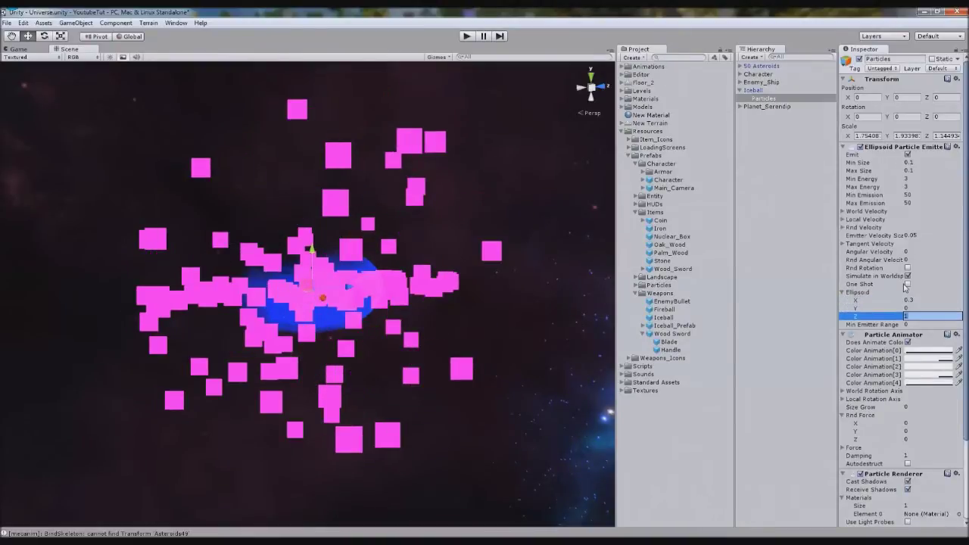
type("0.3")
left_click(877, 309)
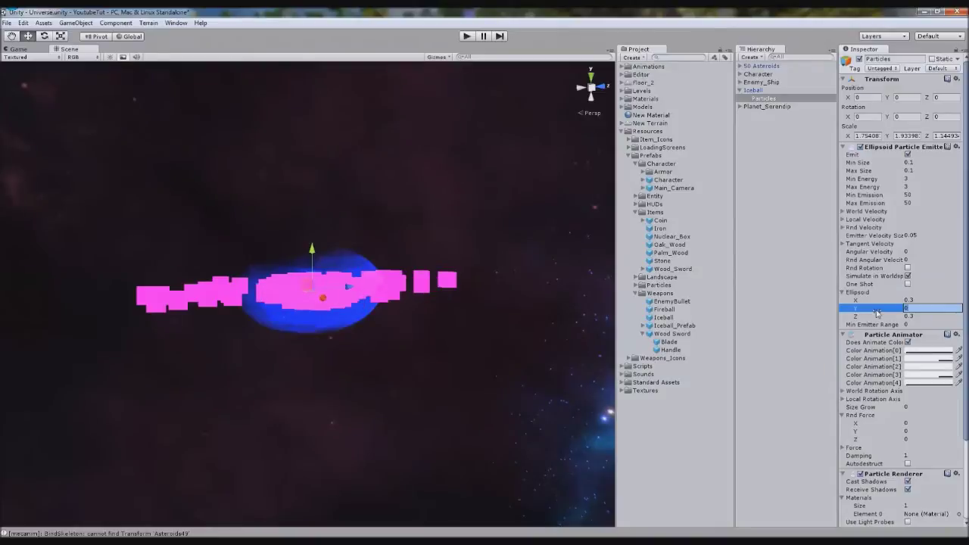
type("0.3")
key("Return")
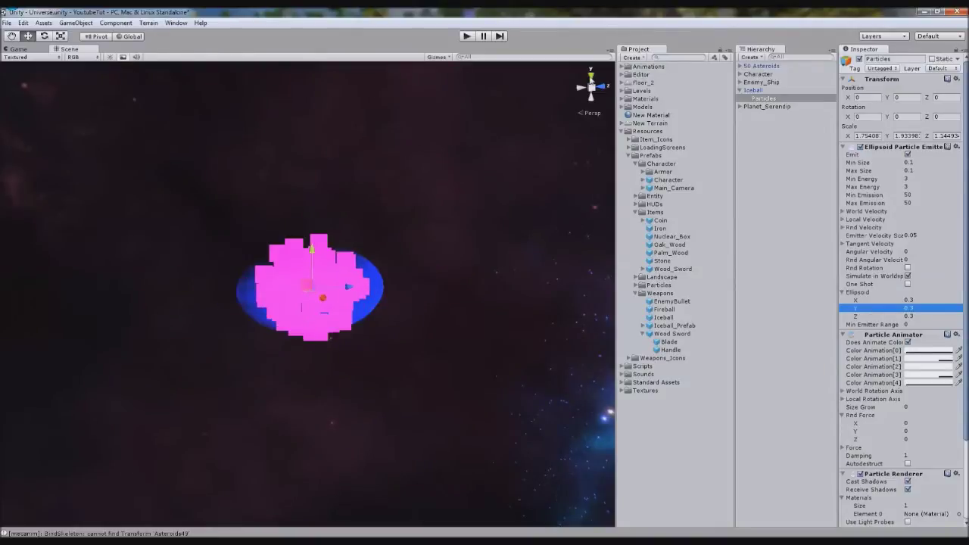
left_click(591, 77)
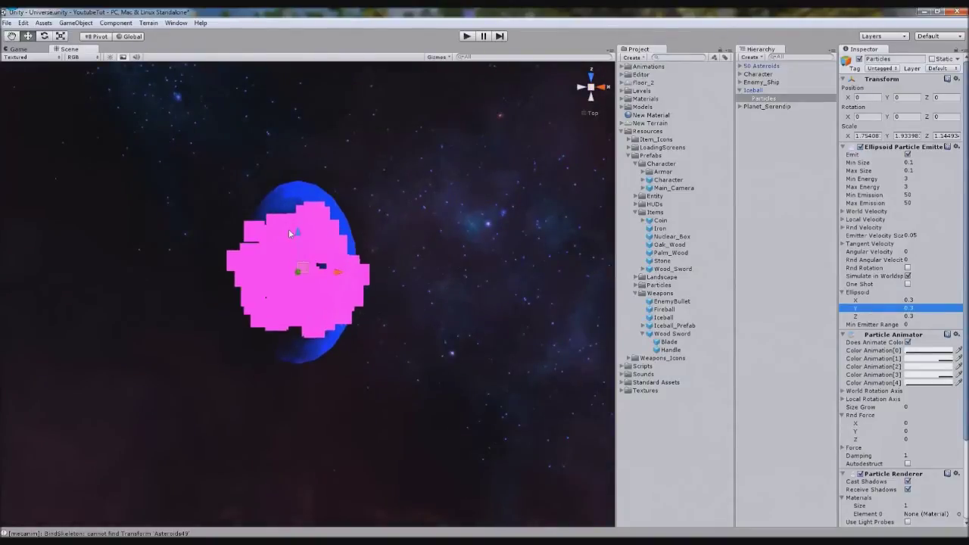
Move the Particles object behind the Iceball to about -0.483 on Z and check its placement from the side
left_click_drag(300, 233, 304, 322)
left_click(601, 87)
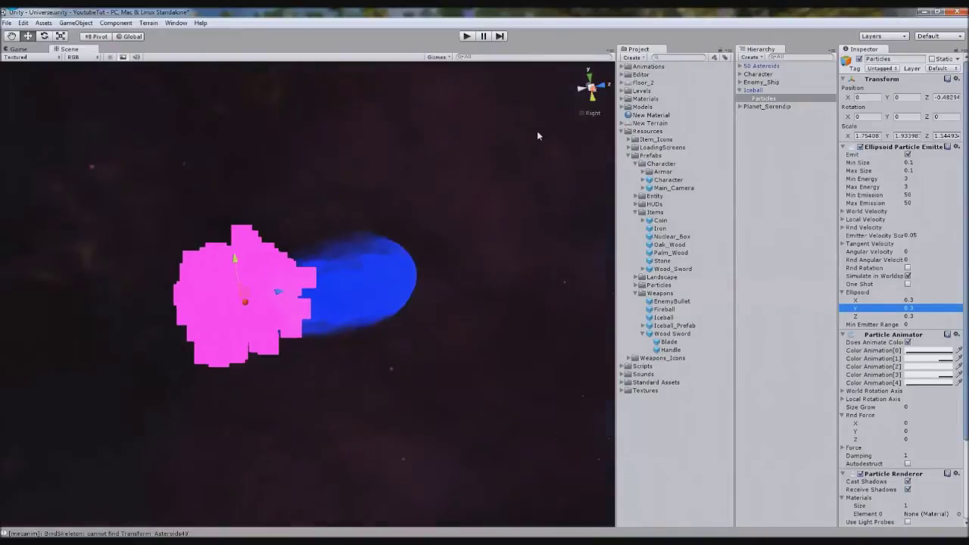
middle_click_drag(391, 237, 443, 221)
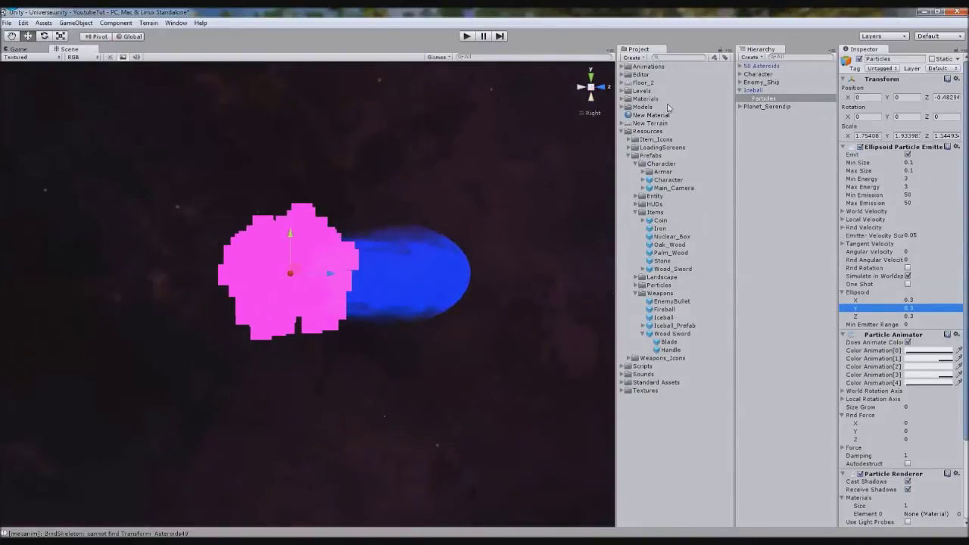
Set the emitter's Min Energy and Max Energy to 1 and disable Does Animate Color in the Particle Animator
left_click(908, 194)
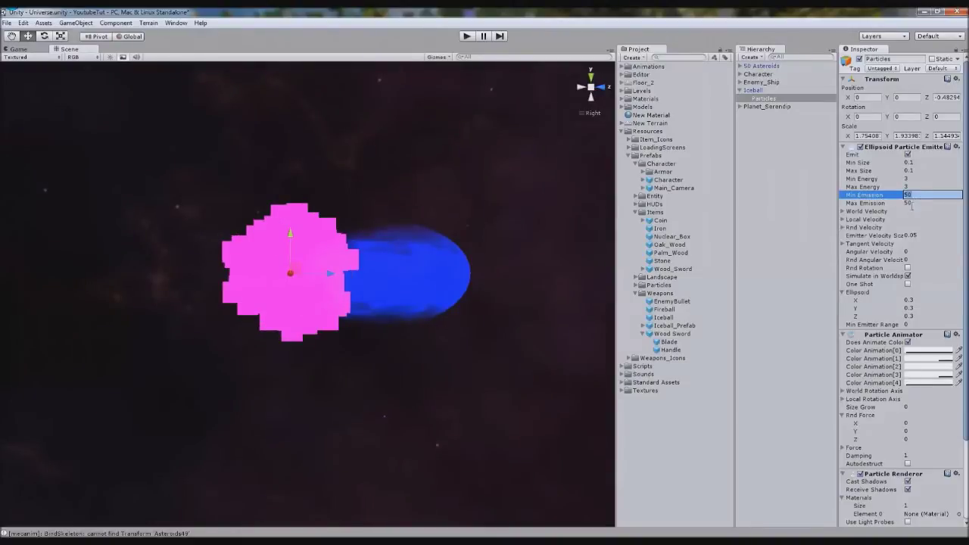
left_click(884, 178)
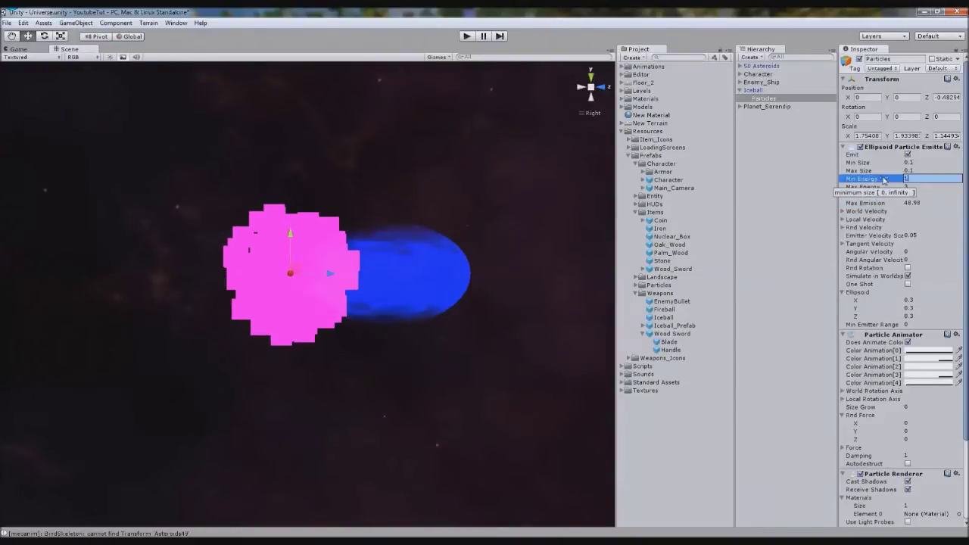
key("Tab")
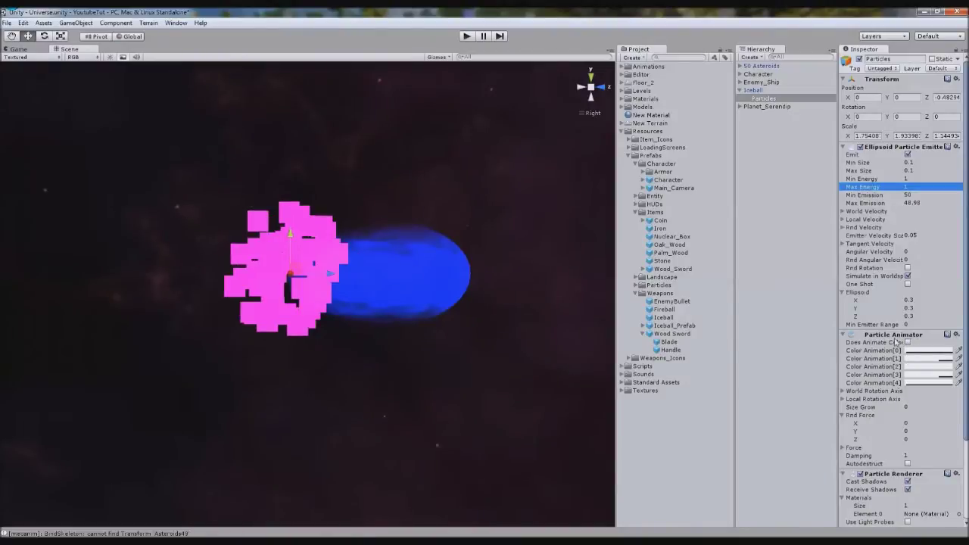
left_click(894, 335)
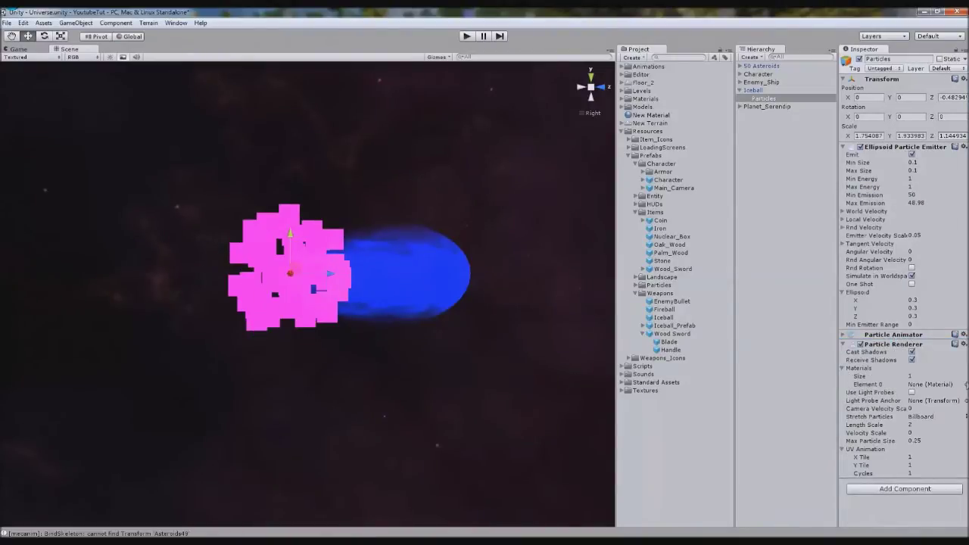
Assign the Smoke material to Element 0 of the Particle Renderer and check the look around the Iceball
left_click(966, 385)
type("smoke")
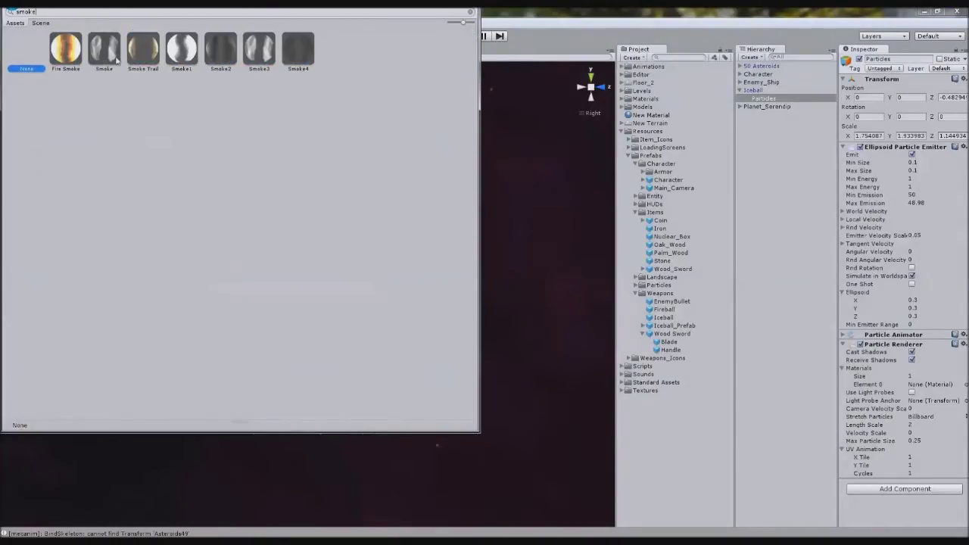
double_click(116, 65)
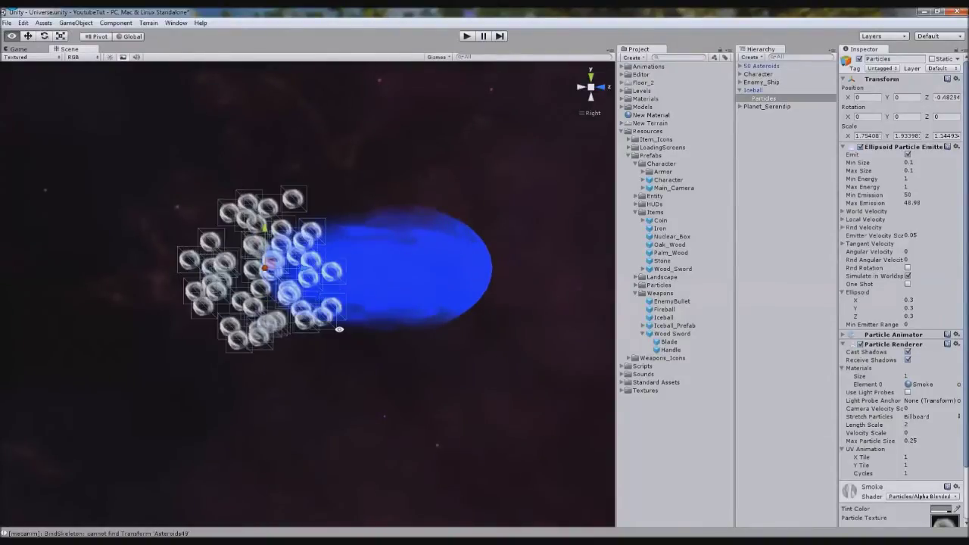
left_click_drag(339, 329, 355, 368, "alt")
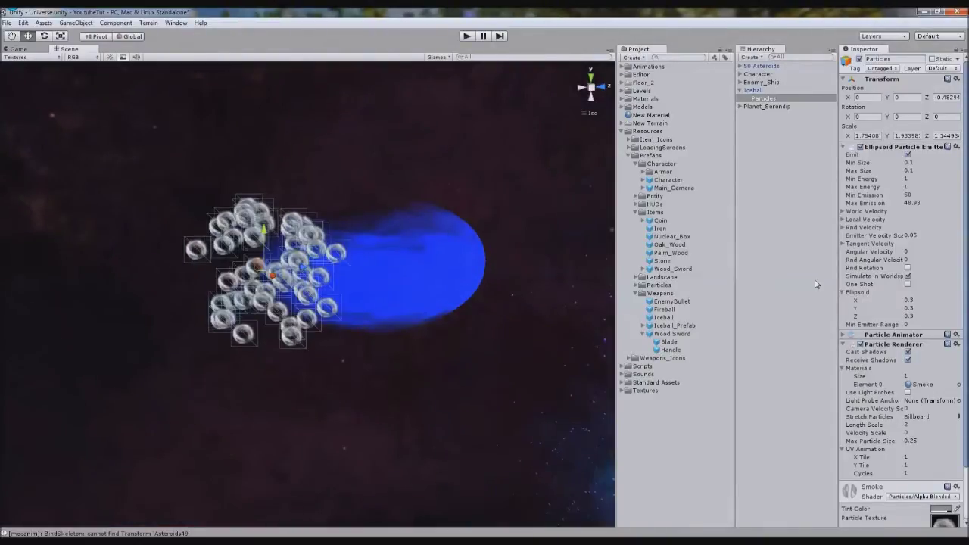
Set the particle emitter's Min Size and Max Size to 1
left_click(906, 338)
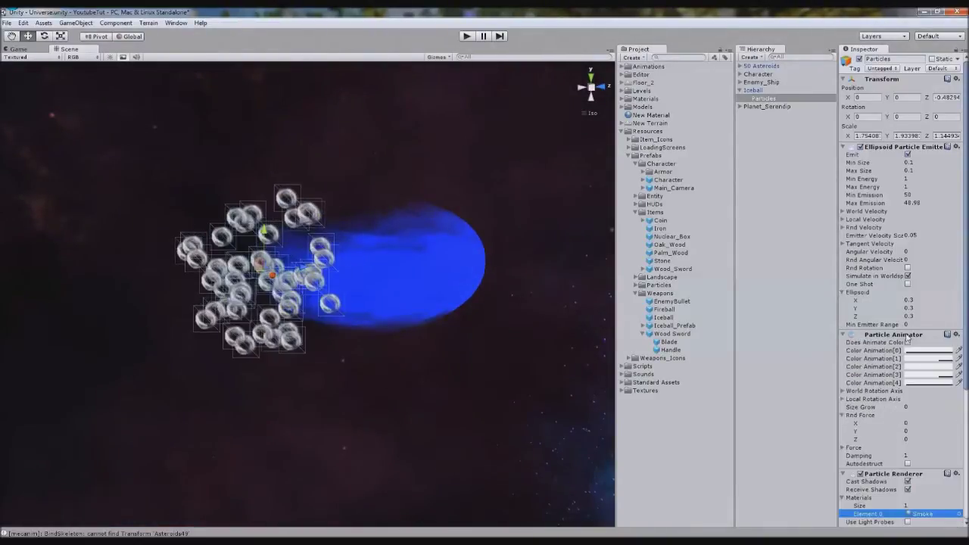
left_click(906, 338)
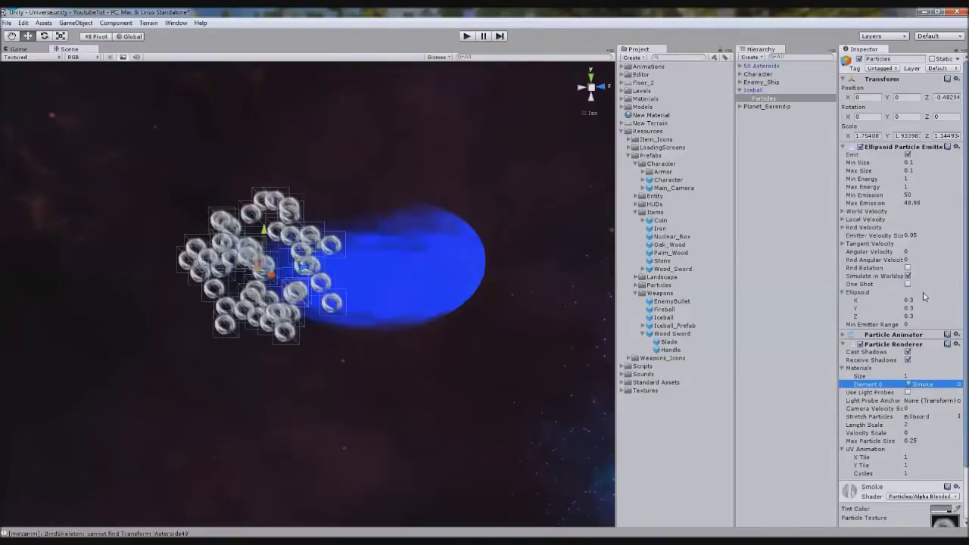
left_click(908, 162)
type("1")
key("Tab")
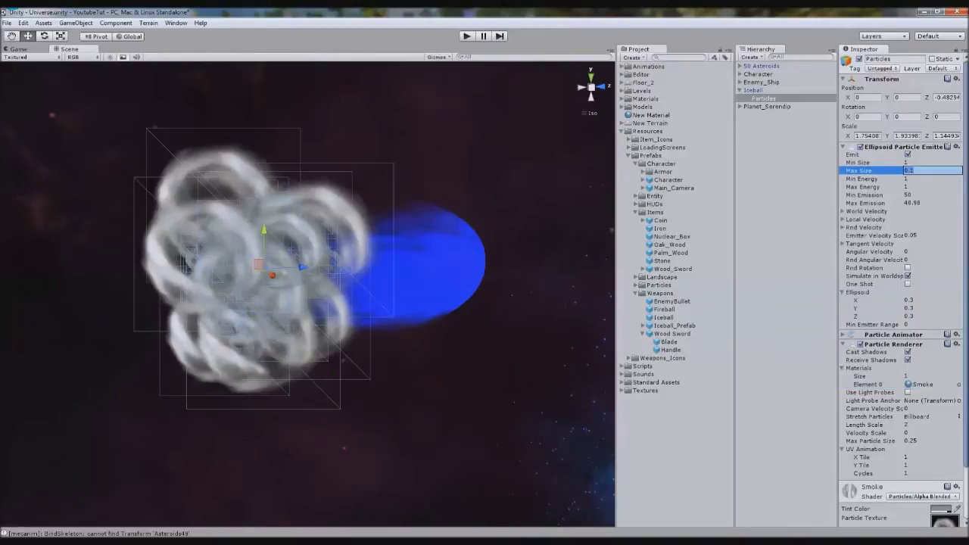
type("1")
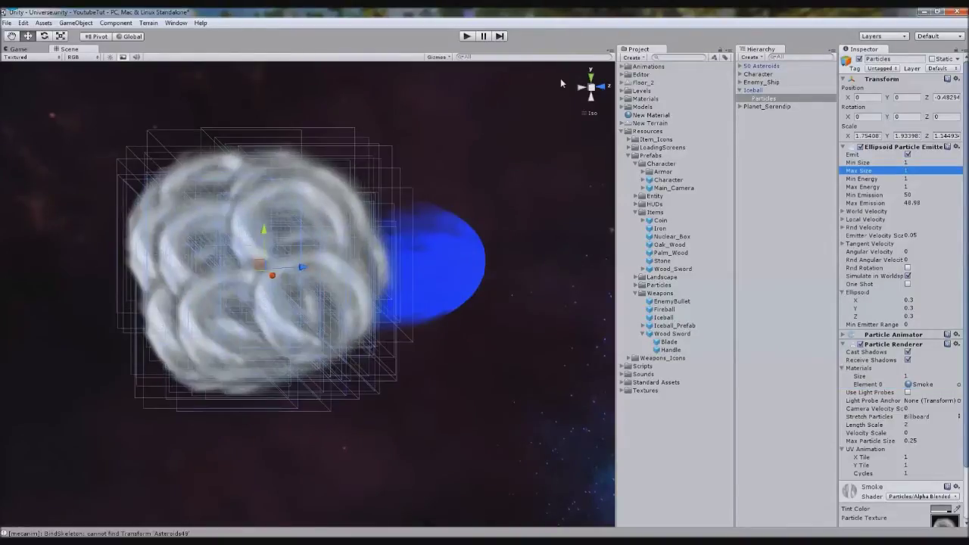
Update the Iceball prefab from the scene's Iceball and play-test the game by firing several iceballs
left_click(758, 91)
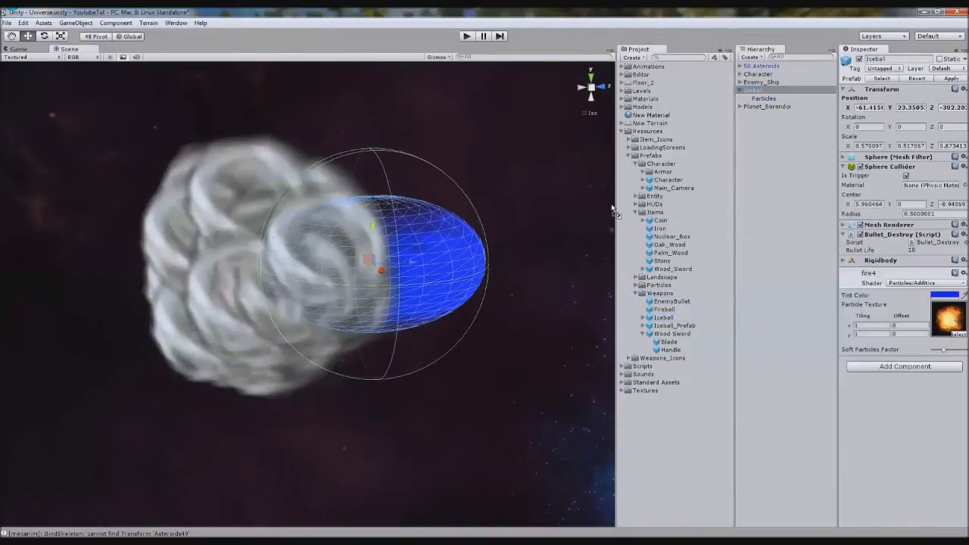
left_click(467, 36)
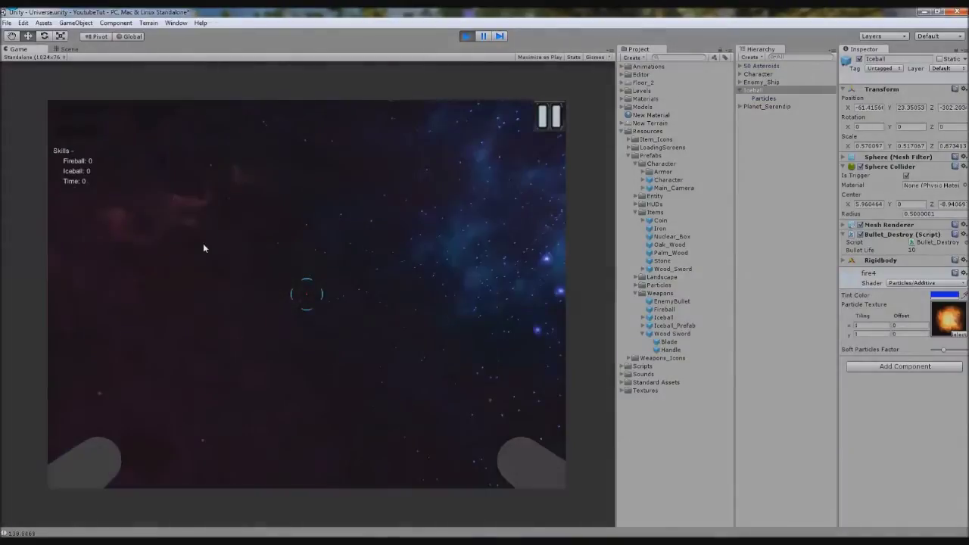
left_click(220, 312)
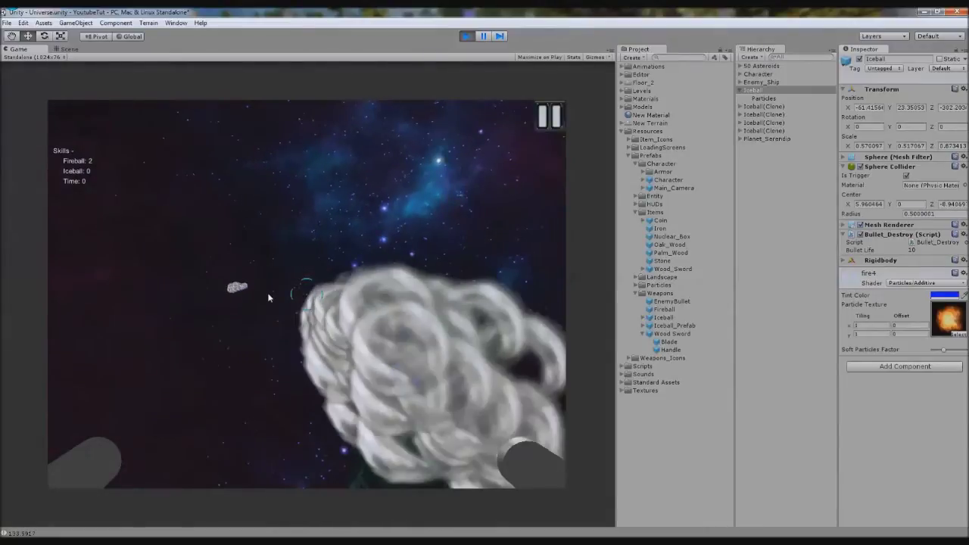
mouse_move(269, 298)
left_mouse_down()
mouse_move(239, 300)
mouse_move(258, 284)
mouse_move(286, 296)
mouse_move(228, 316)
left_mouse_up()
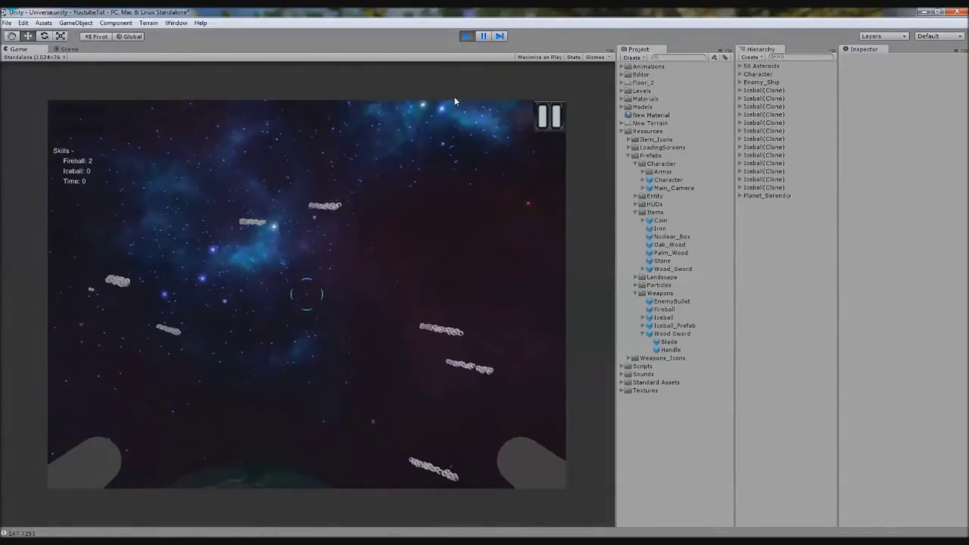
left_click(466, 36)
Search the textures for smoke and set the Smoke material's particle texture to smokepuff1
left_click(764, 98)
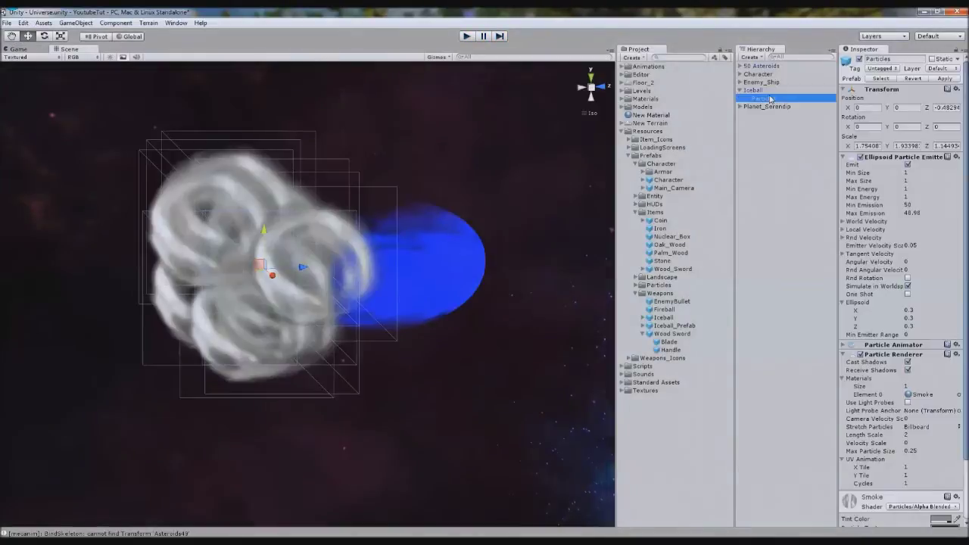
left_click(947, 475)
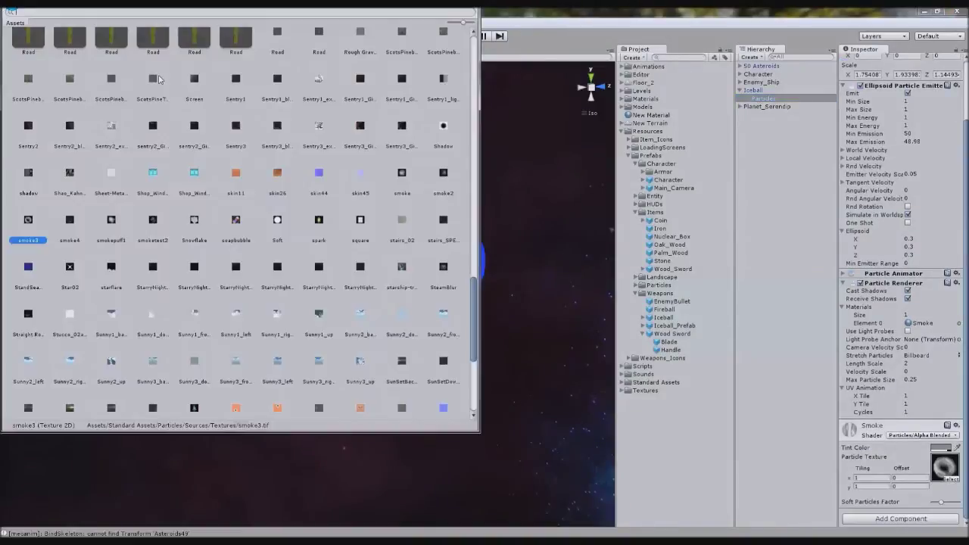
type("smoke")
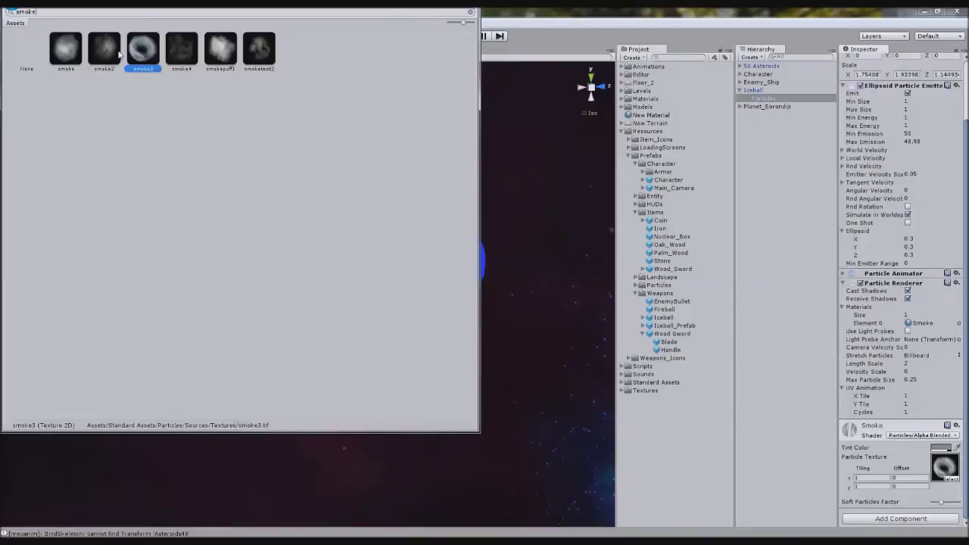
key("BackSpace")
key("BackSpace")
key("BackSpace")
type("tr")
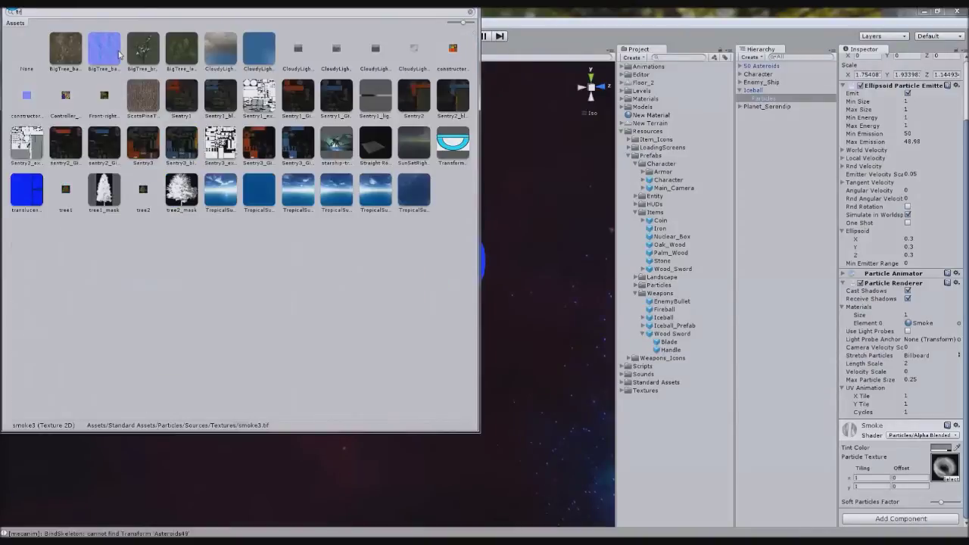
key("BackSpace")
key("BackSpace")
type("smoke")
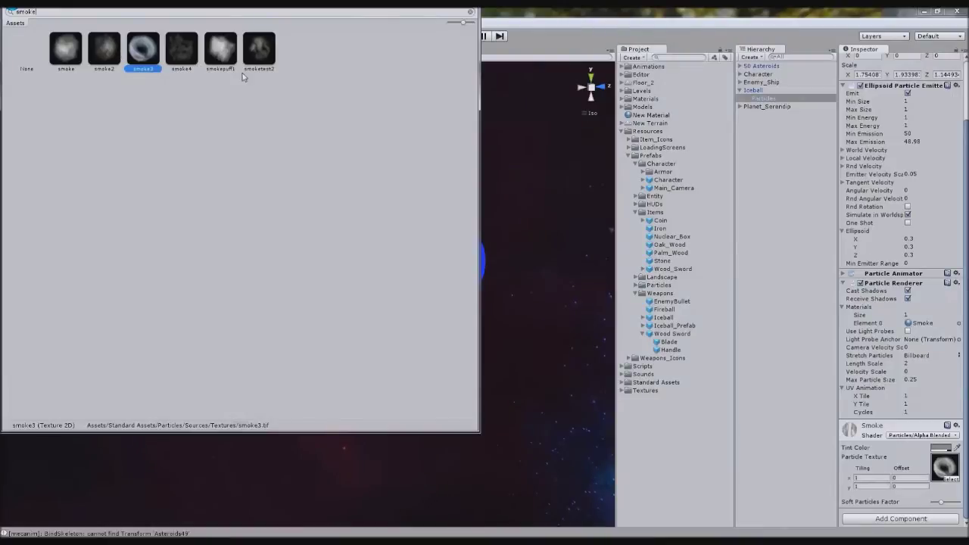
double_click(226, 64)
left_click(290, 255)
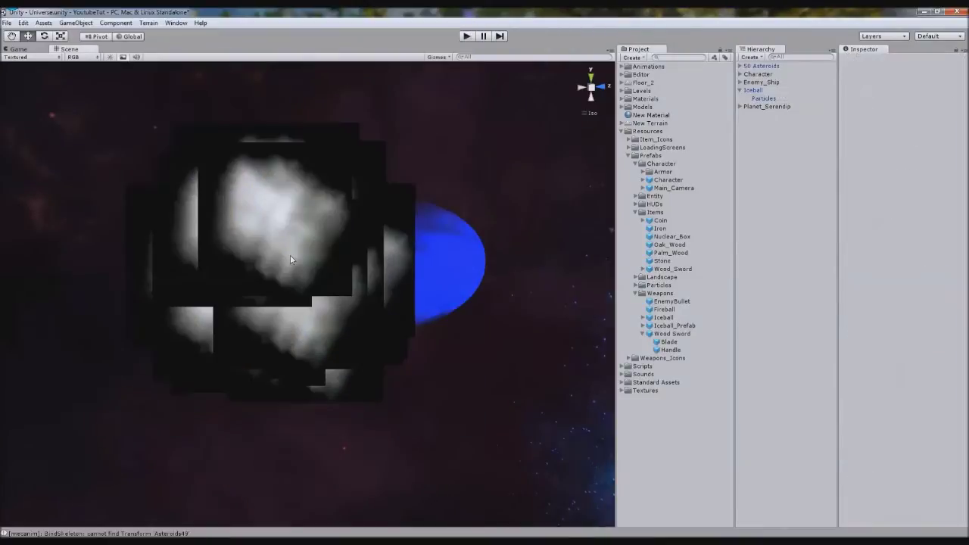
left_click(290, 256)
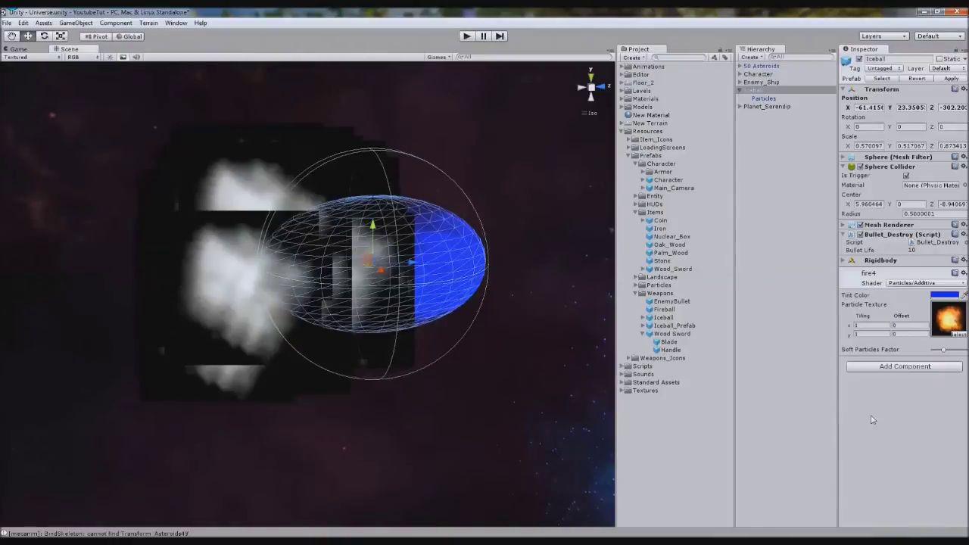
Replace the Particles object's smokepuff1 texture with a softer smoke texture and enable Does Animate Color
left_click(763, 99)
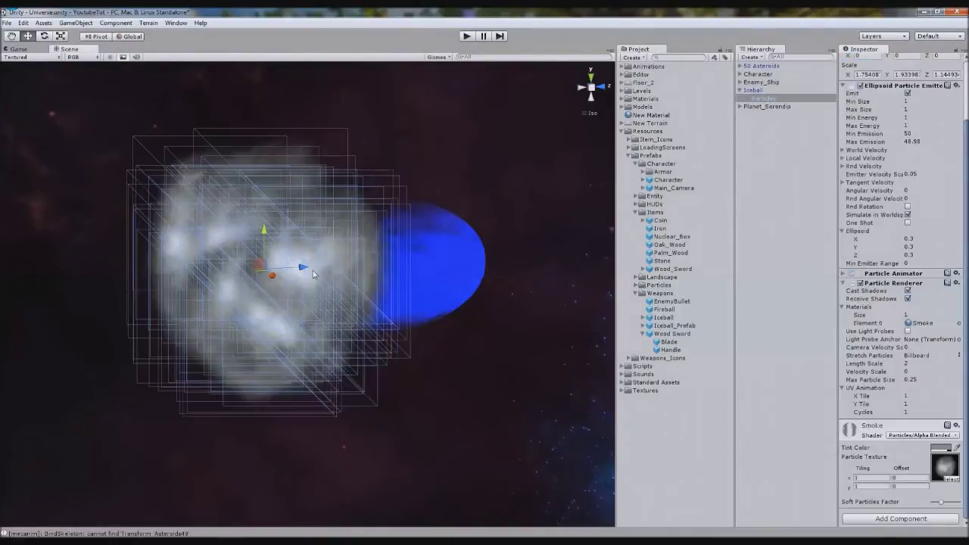
left_click(882, 274)
left_click(908, 281)
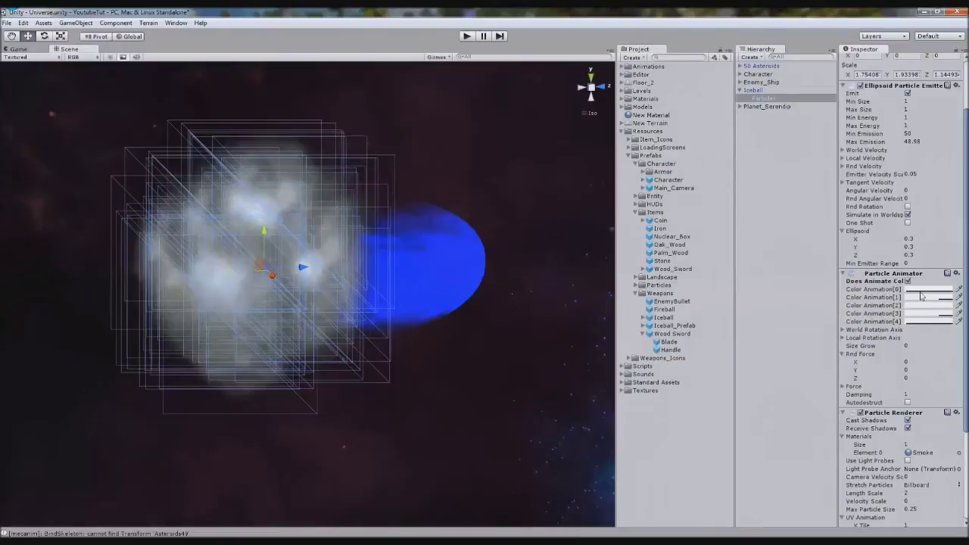
Set Color Animation[0] to deep blue, Color Animation[1] to sky blue (0, 137, 255) and Color Animation[2] to cyan
left_click(924, 291)
left_click_drag(441, 86, 453, 15)
left_click_drag(441, 68, 441, 55)
left_click(928, 298)
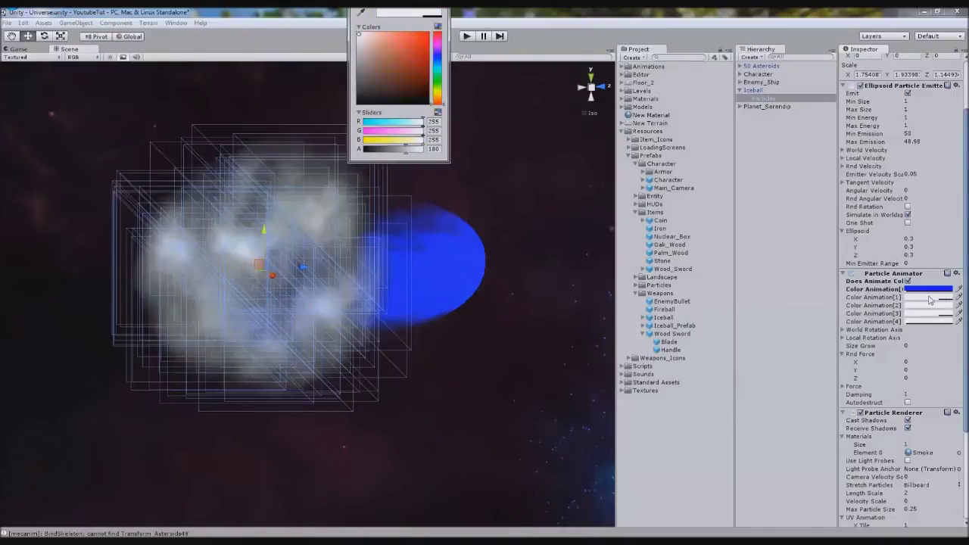
left_click_drag(444, 65, 441, 69)
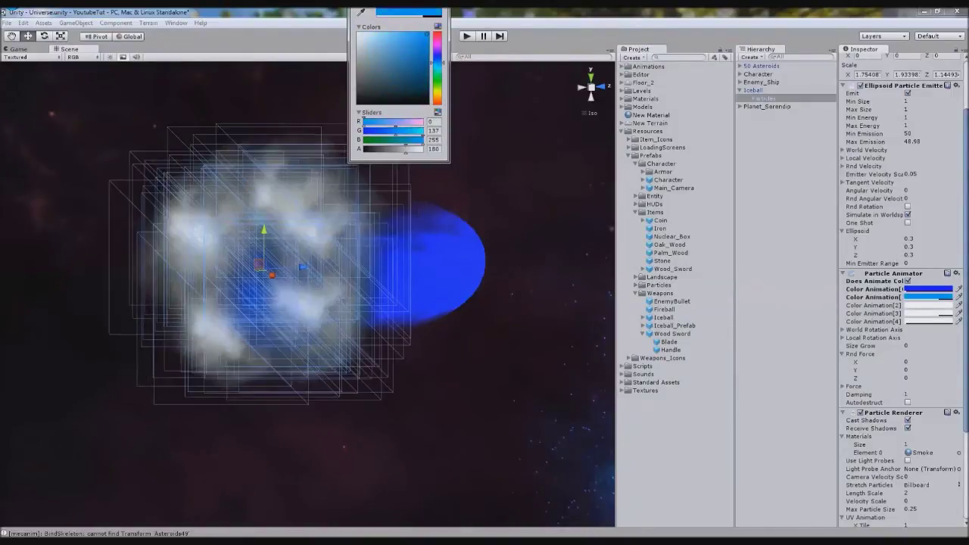
left_click(916, 305)
left_click(437, 68)
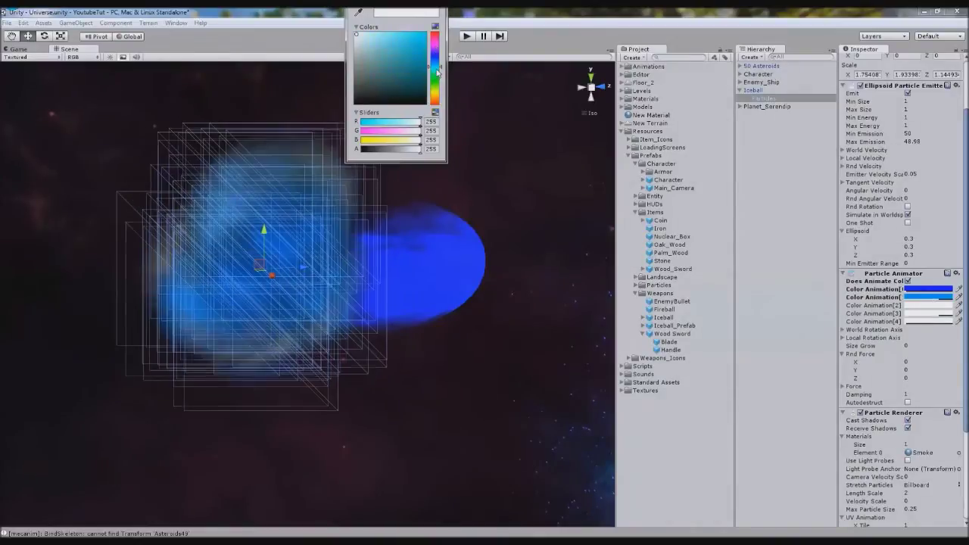
left_click(421, 37)
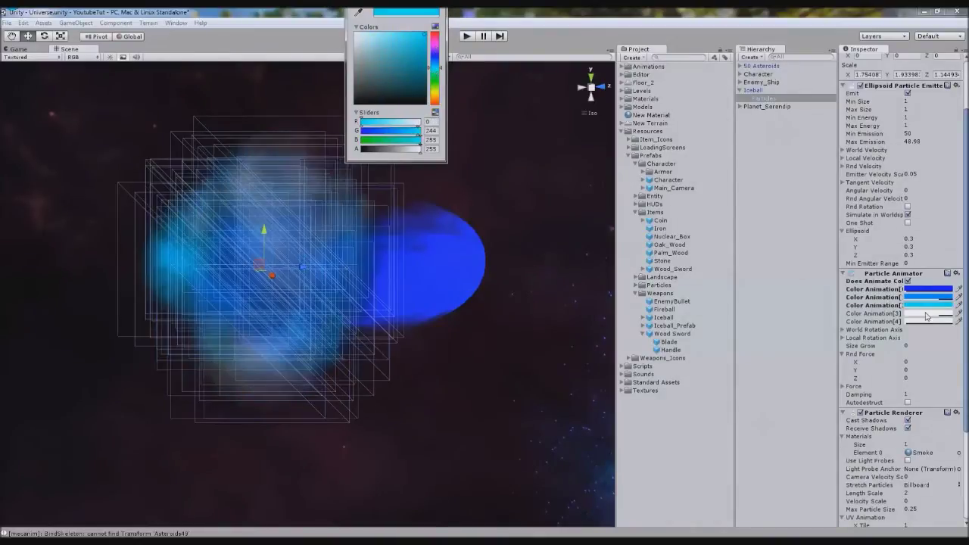
Set Color Animation[3] to blue (0, 20, 255) and Color Animation[4] to purple
left_click(925, 314)
left_click(434, 58)
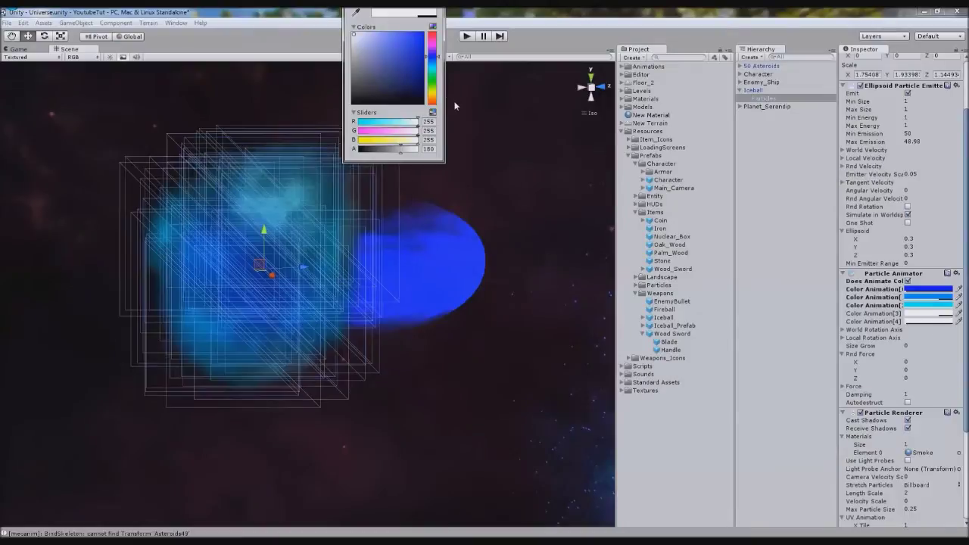
left_click(423, 32)
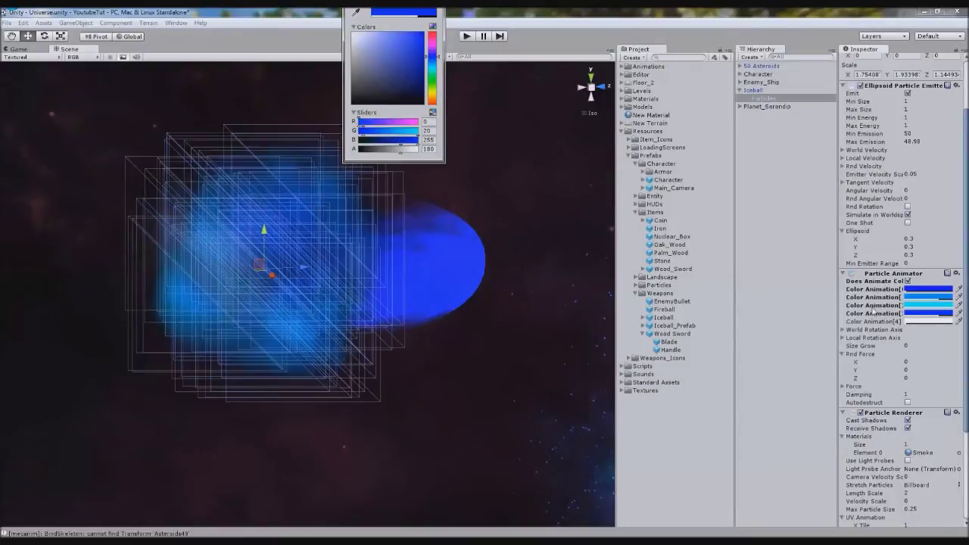
left_click(923, 323)
left_click(409, 40)
left_click_drag(429, 40, 428, 47)
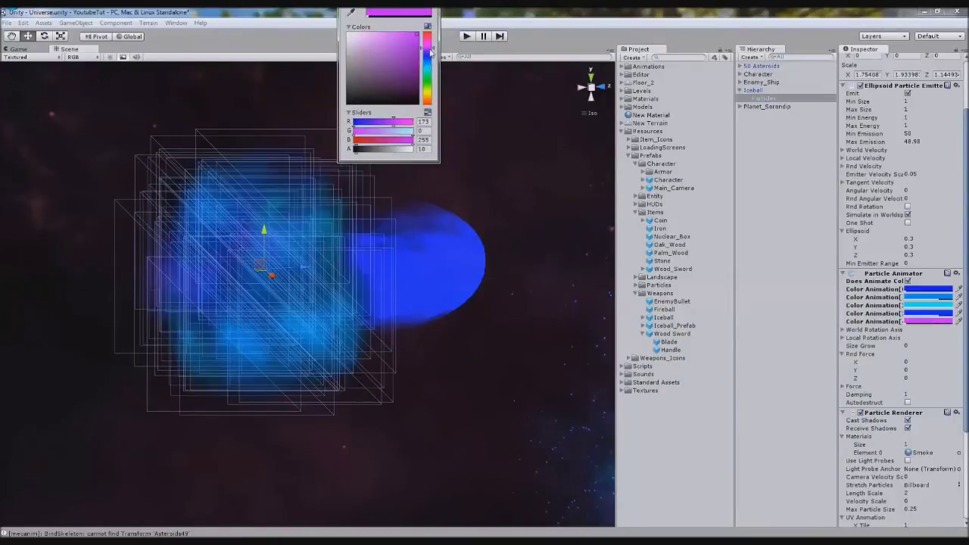
left_click(746, 127)
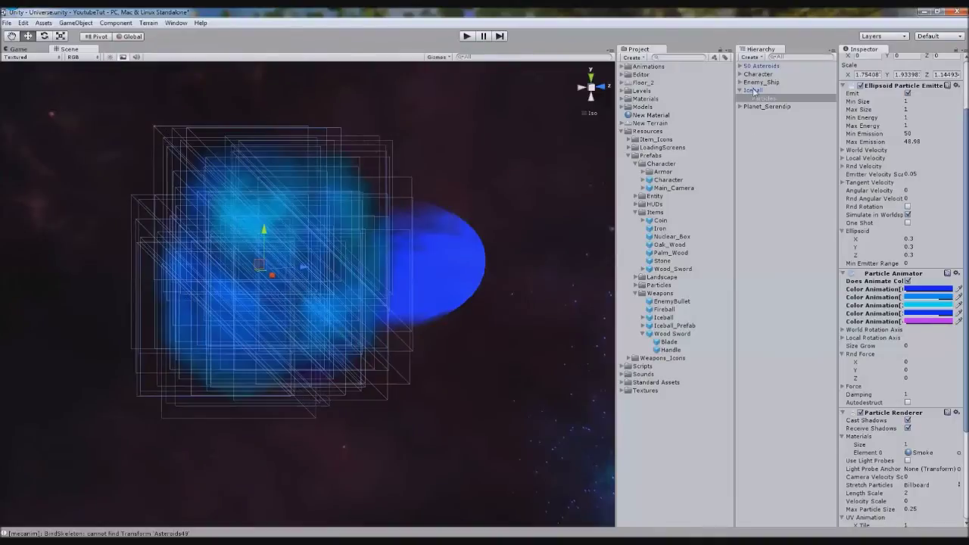
Update the Iceball prefab with the recoloured particle effect from the scene's Iceball
left_click(663, 317)
left_click_drag(661, 322, 661, 321)
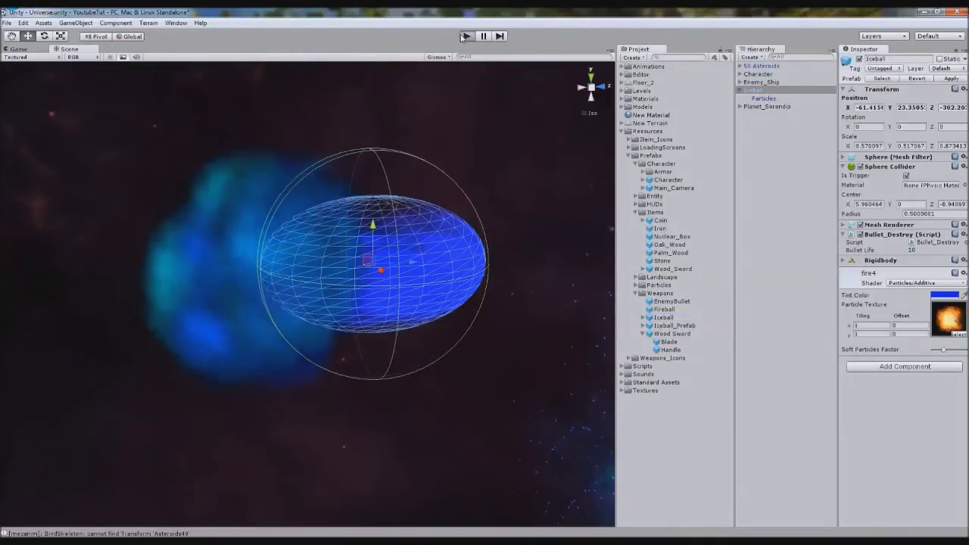
Play-test the scene, fire several iceballs while steering to check the recoloured trail, and stop the game
left_click(463, 37)
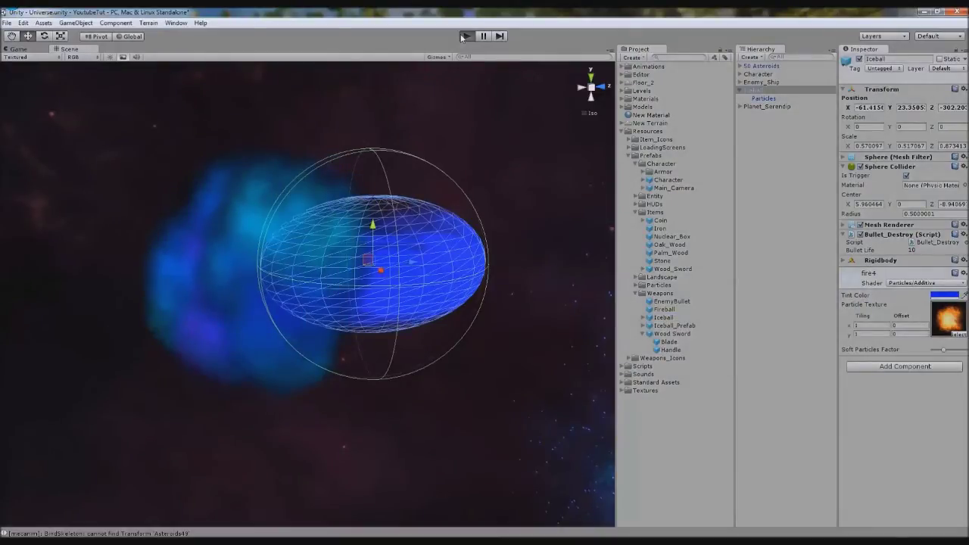
key("ctrl+p")
left_click(353, 260)
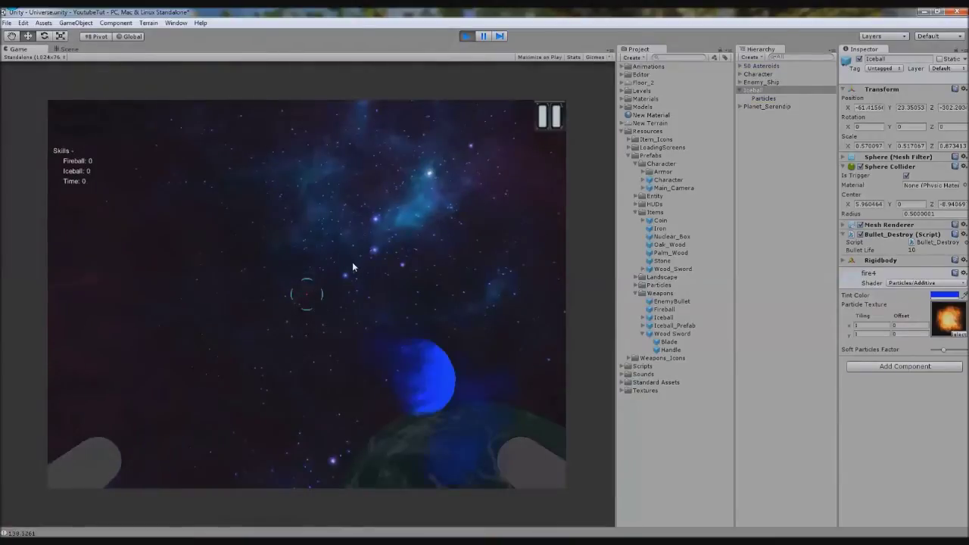
left_click(415, 305)
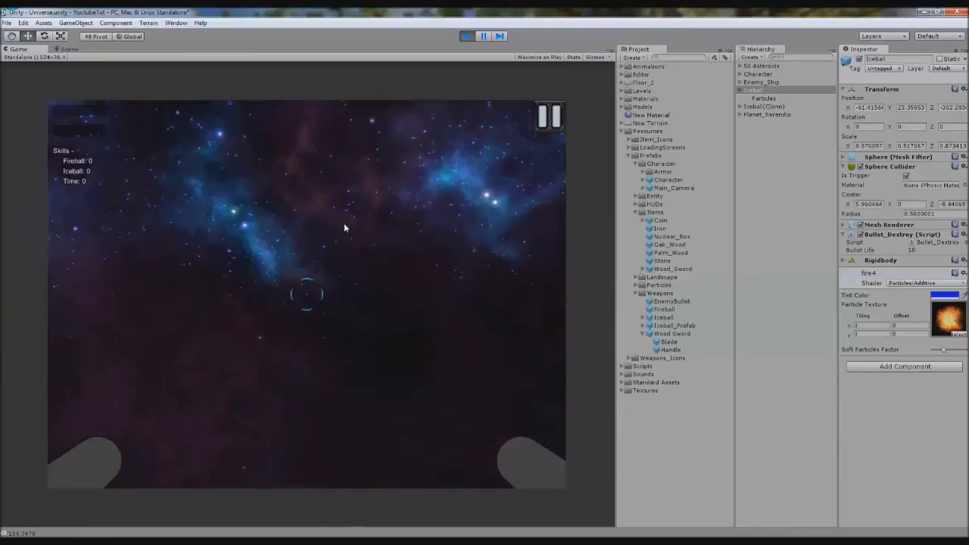
left_click(321, 244)
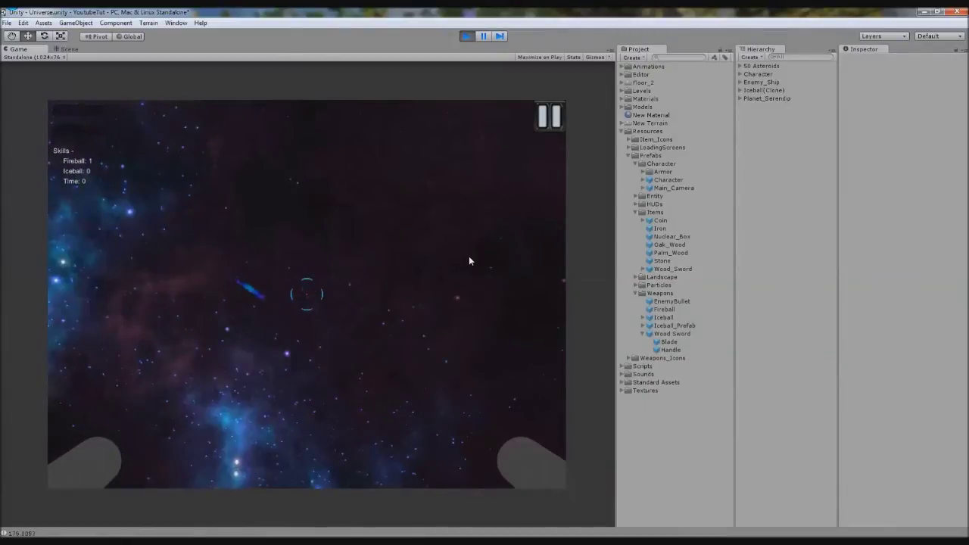
left_click(378, 325)
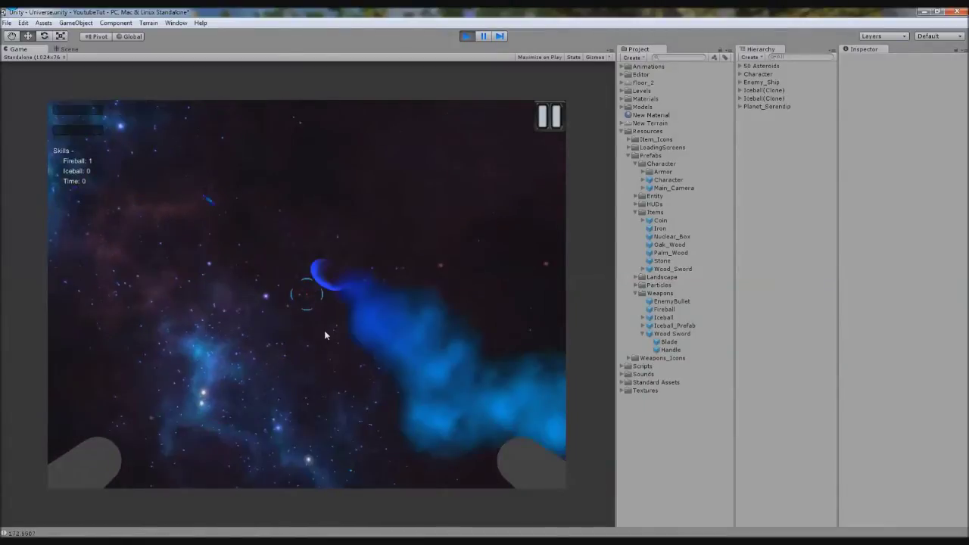
left_click(371, 349)
left_click(356, 362)
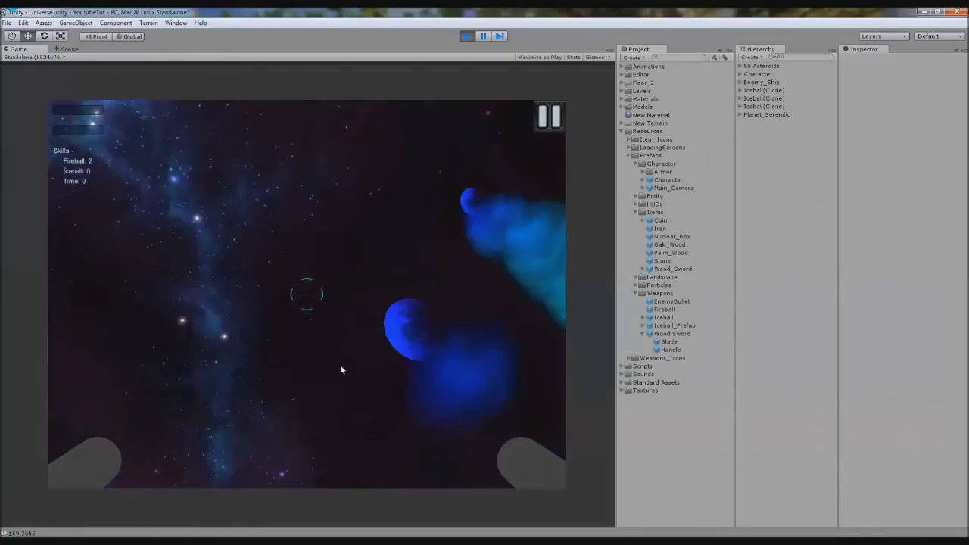
left_click(333, 379)
left_click(340, 392)
left_click(365, 398)
left_click(373, 388)
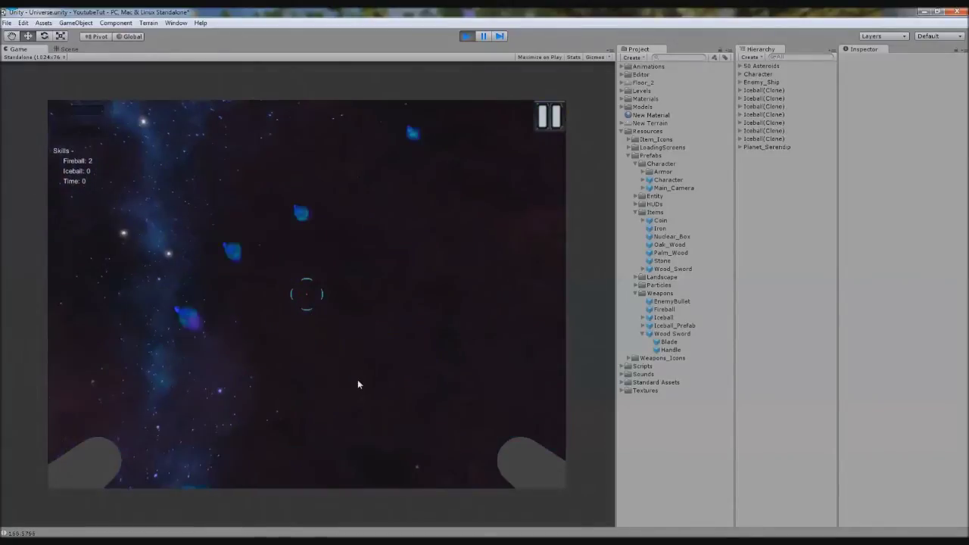
left_click(467, 40)
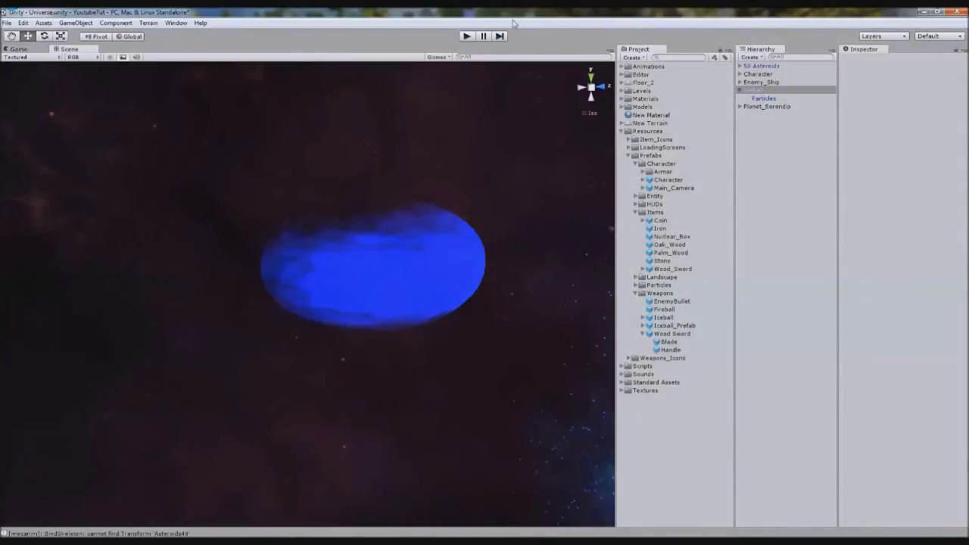
Enable Rnd Rotation on the Iceball's Particles emitter and deselect it to view the smoke
left_click(763, 98)
scroll(964, 232, "down", 3)
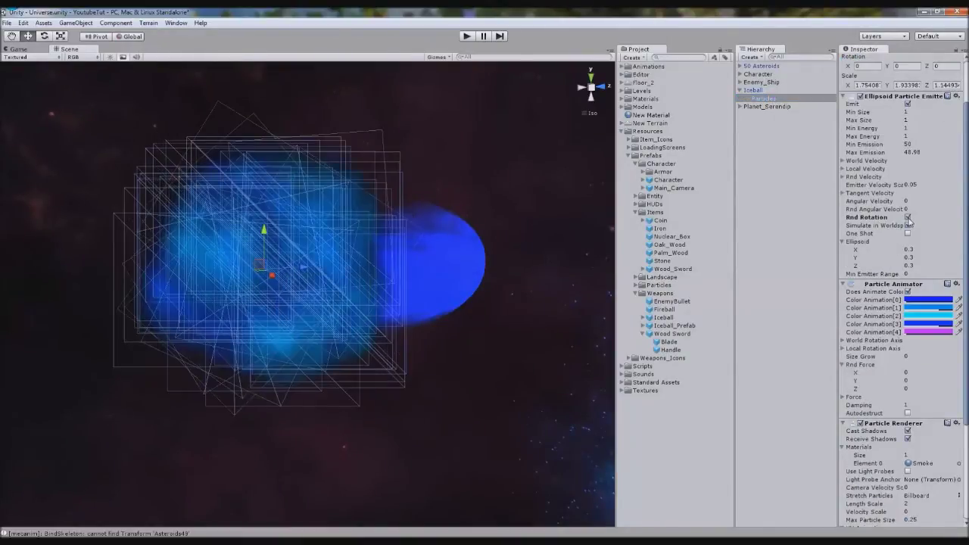
left_click(341, 268)
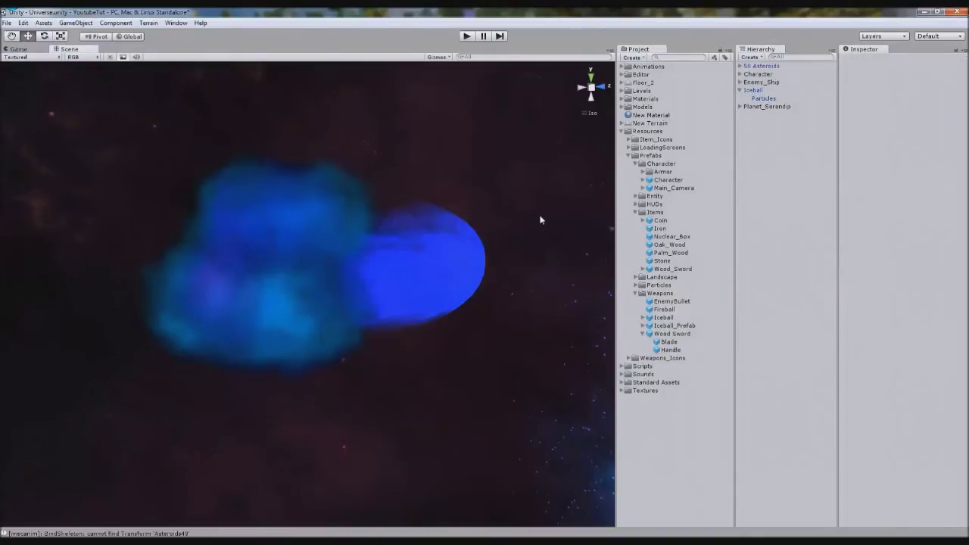
Disable Simulate in Worldspace on the Iceball's Particles emitter and update the prefab from the scene's Iceball
left_click(756, 90)
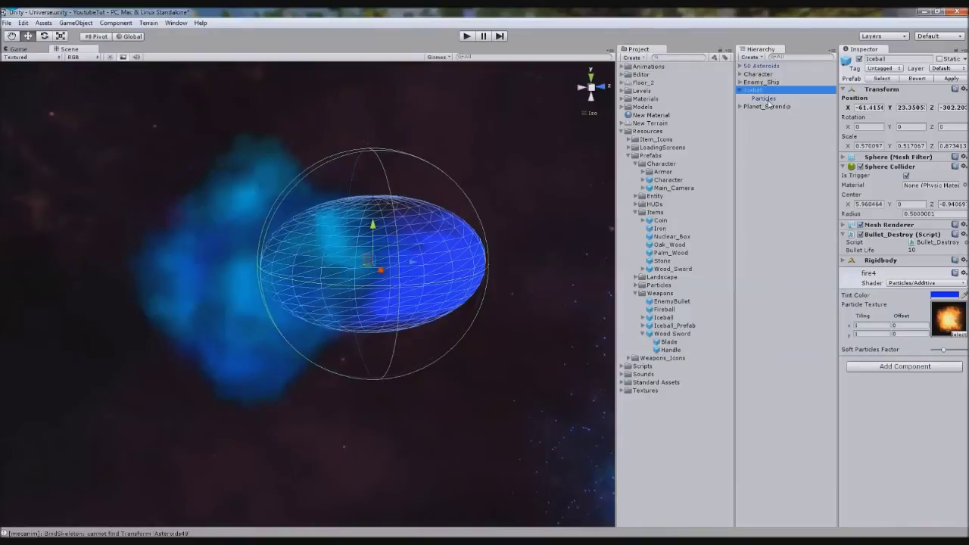
left_click(765, 98)
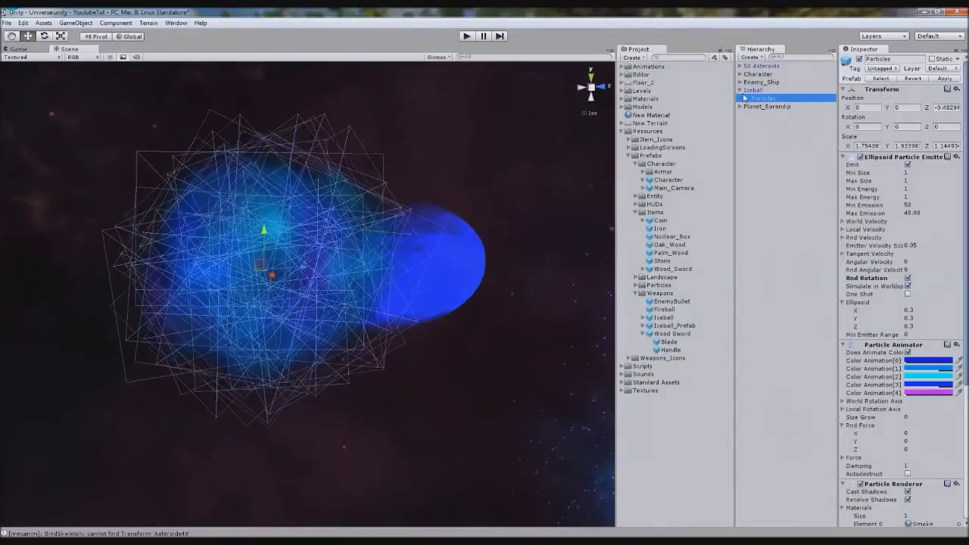
left_click(909, 285)
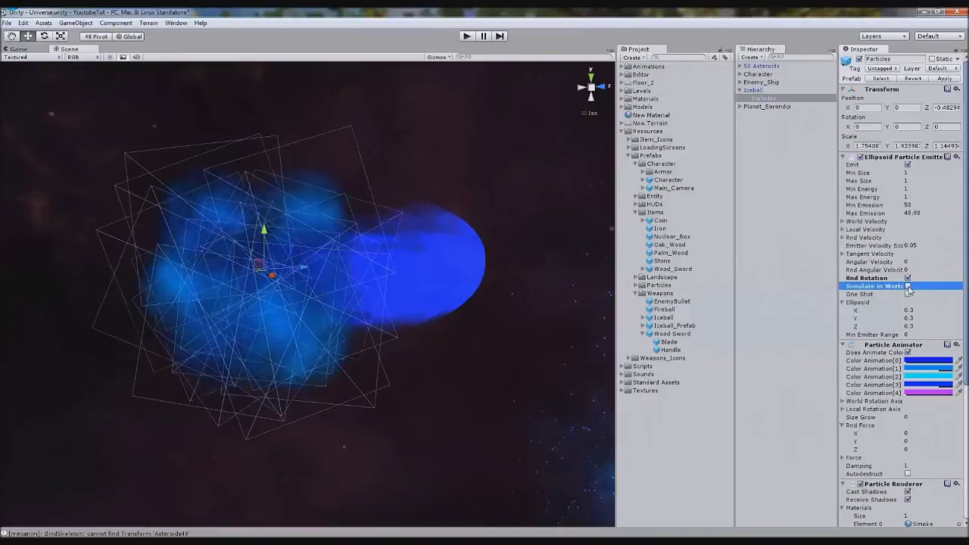
left_click_drag(758, 90, 677, 324)
Play-test firing an iceball with world-space simulation off, and stop the game
left_click(467, 36)
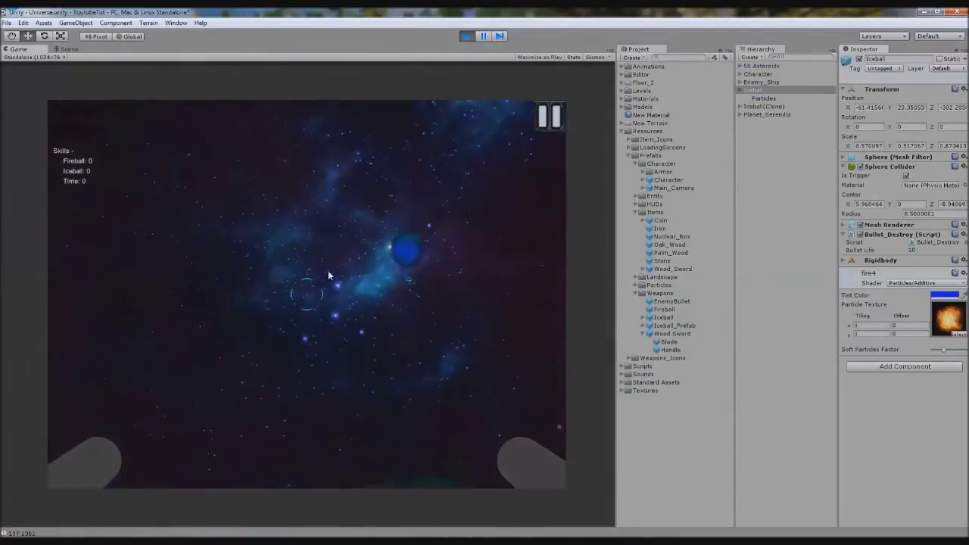
left_click(379, 274)
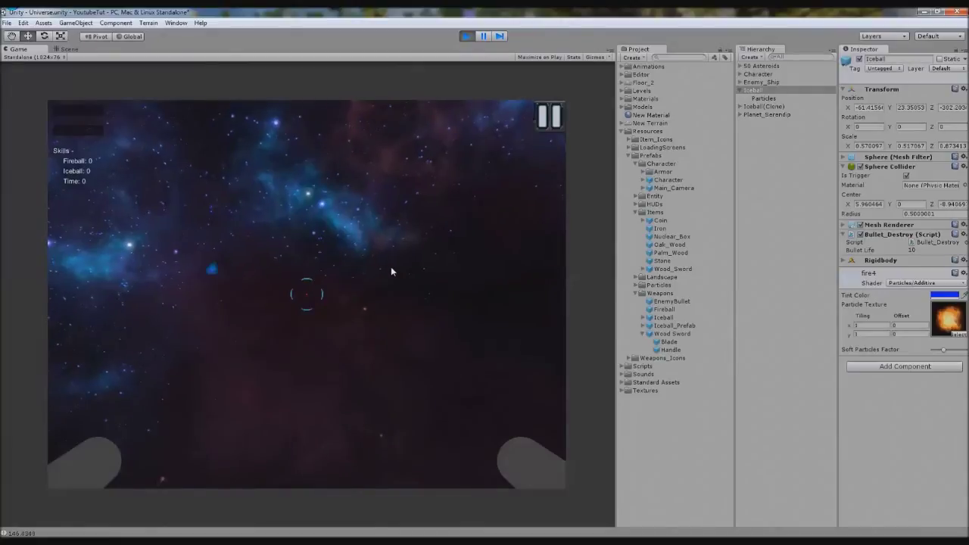
left_click(467, 36)
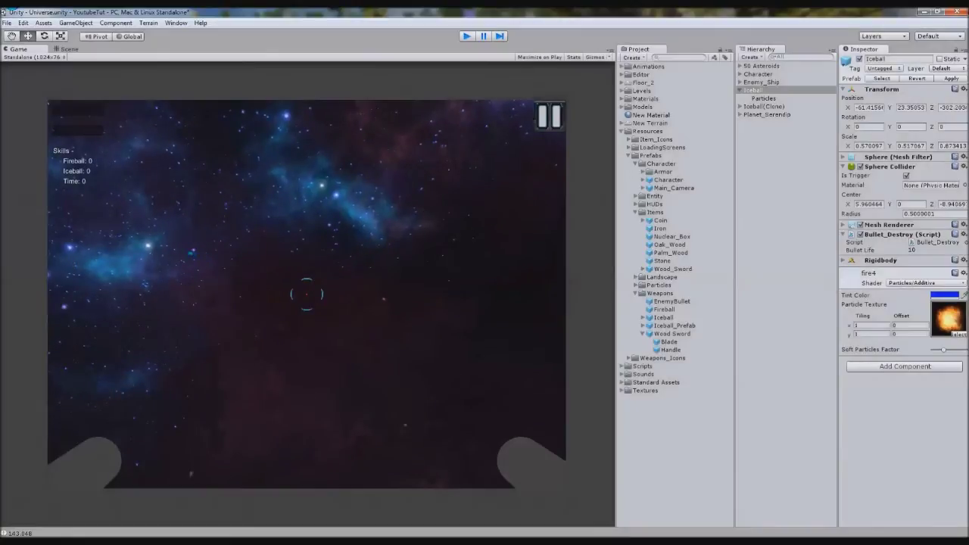
Enable Simulate in Worldspace and One Shot on the Iceball's Particles emitter and play-test the effect
double_click(753, 90)
left_click(764, 98)
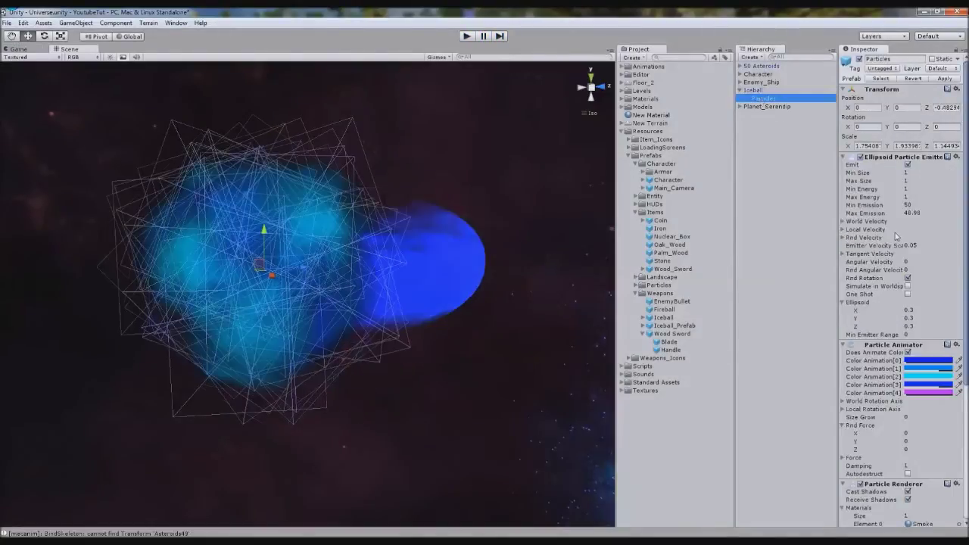
left_click(908, 286)
left_click(908, 294)
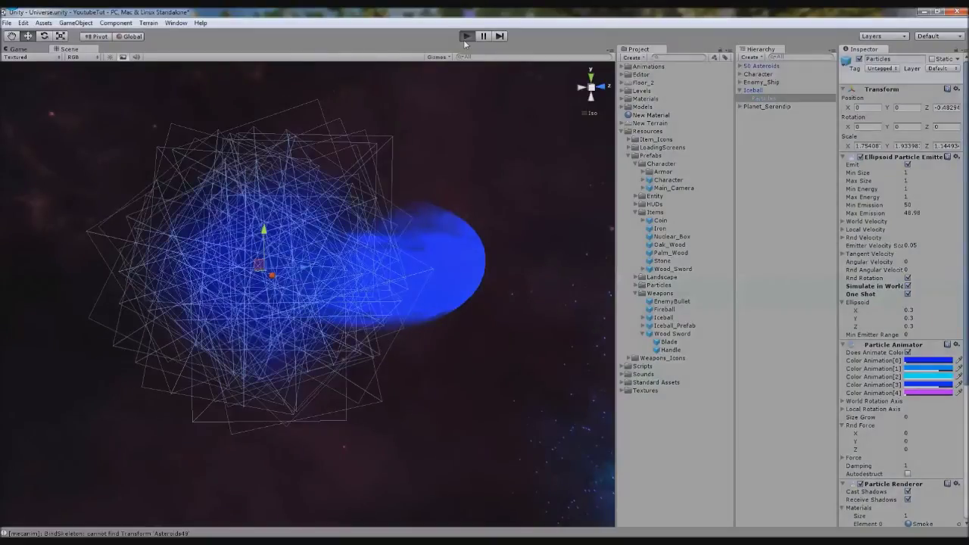
left_click(465, 38)
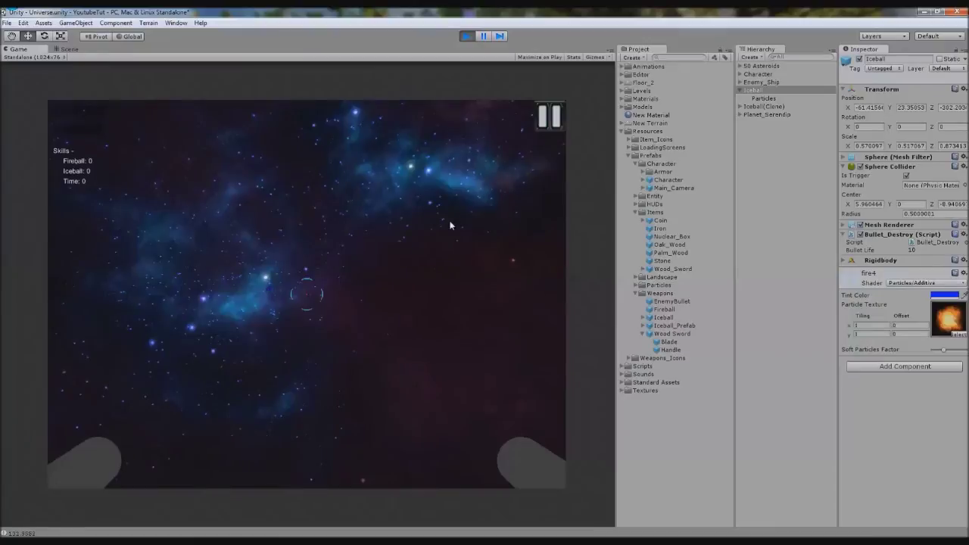
left_click(467, 38)
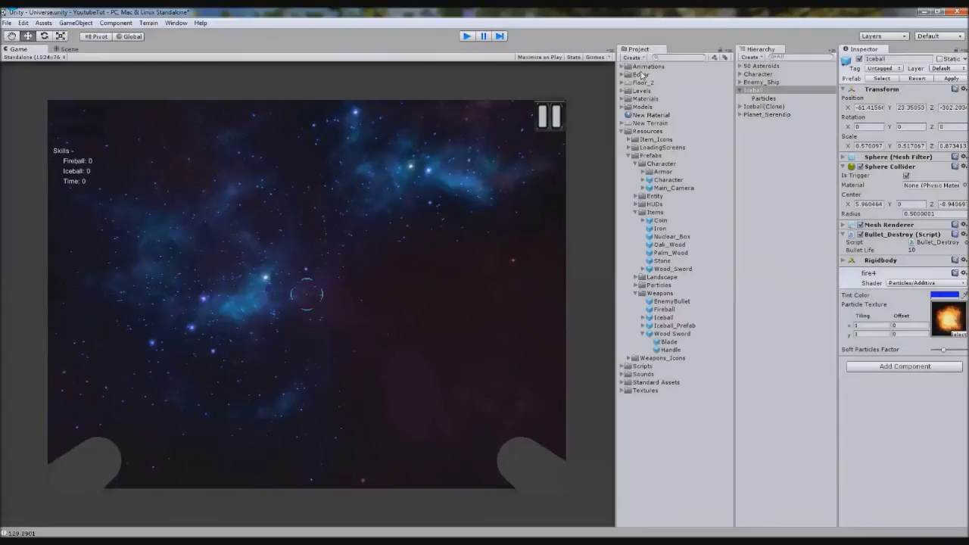
Turn off One Shot on the Iceball's Particles and place the Fireball prefab in the scene beside the Iceball
left_click(765, 98)
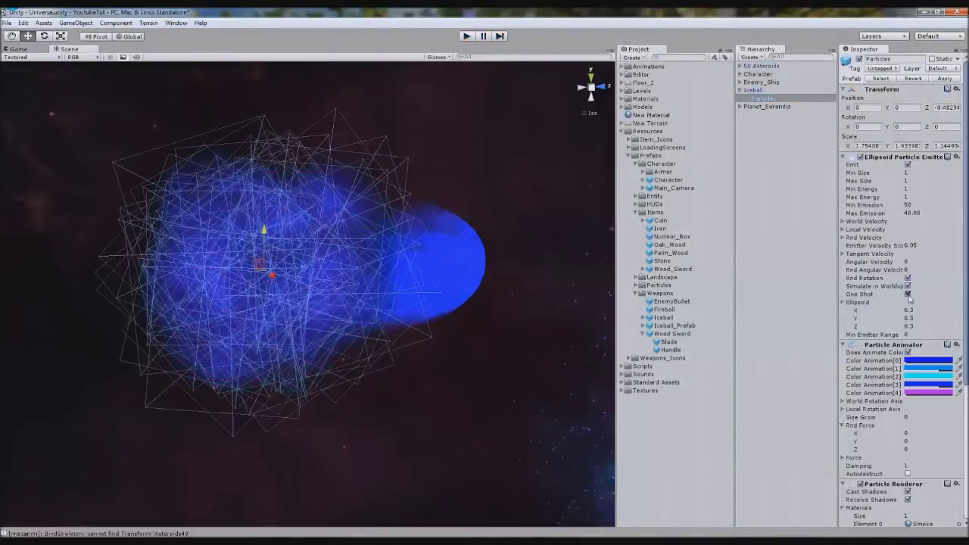
scroll(915, 297, "down", 3)
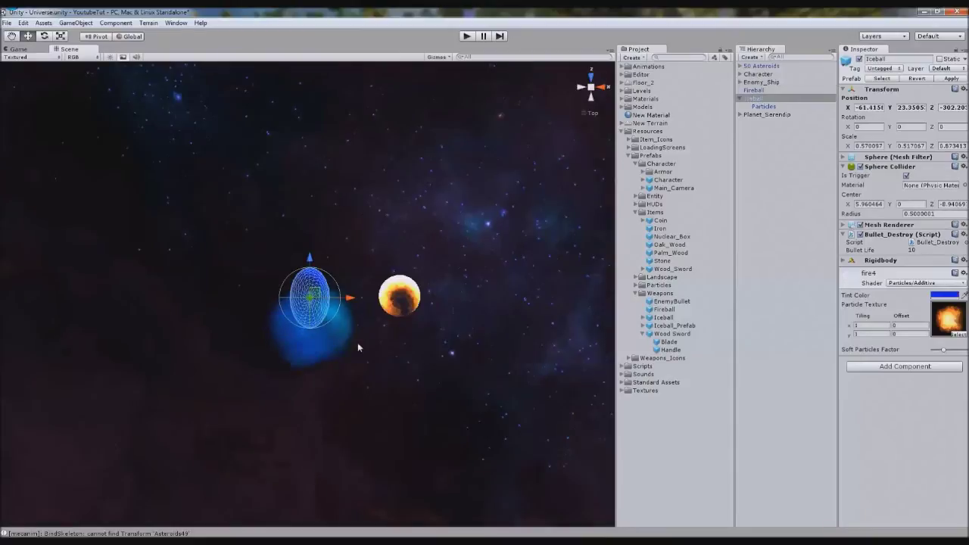
middle_click_drag(335, 349, 305, 346)
Parent a copy of the Iceball's Particles to the Fireball, set its position to 0, 0, 0 and shift it just behind the fireball
left_click(305, 346)
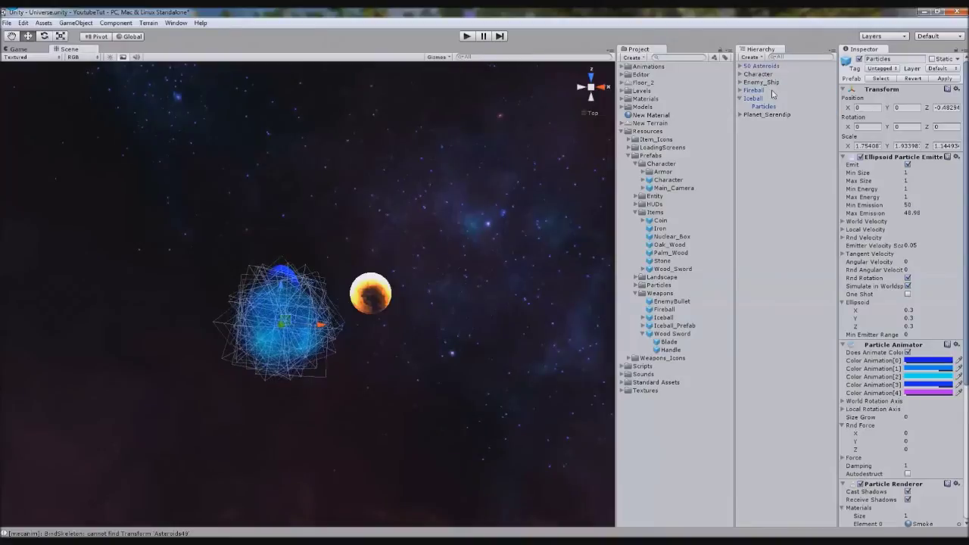
type("0")
key("Tab")
type("0")
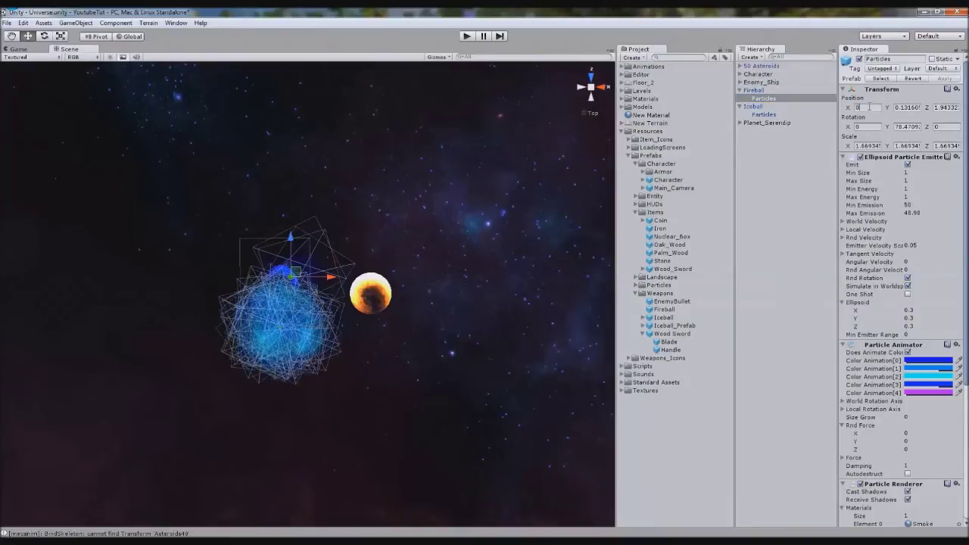
key("Tab")
type("0")
key("Return")
left_click_drag(371, 260, 260, 280)
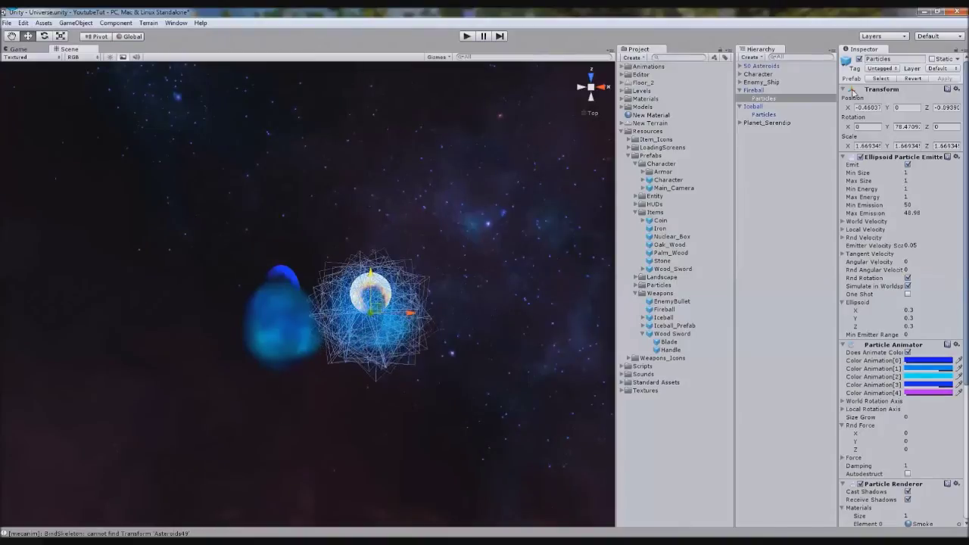
Delete the Iceball from the scene and disable Does Animate Color on the Fireball's Particles
left_click(752, 107)
key("Delete")
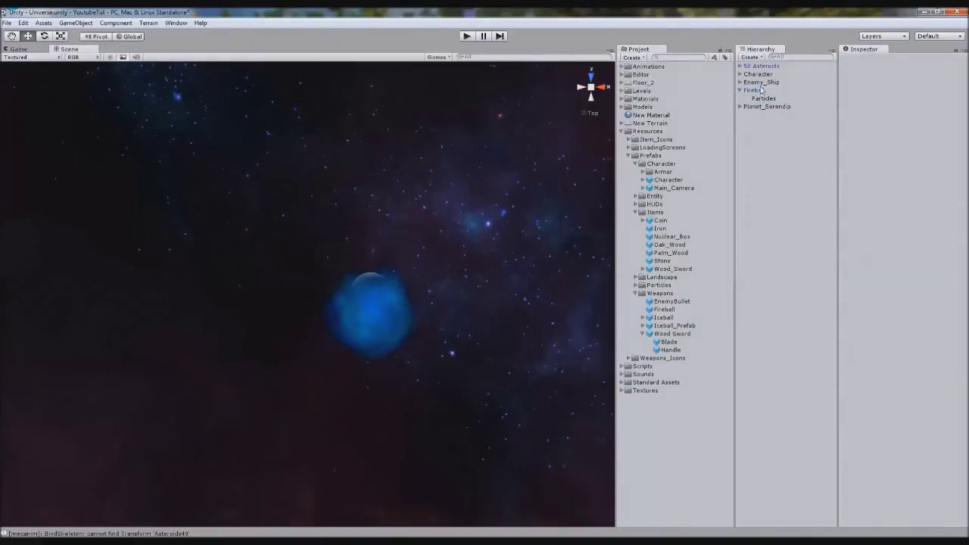
left_click(764, 98)
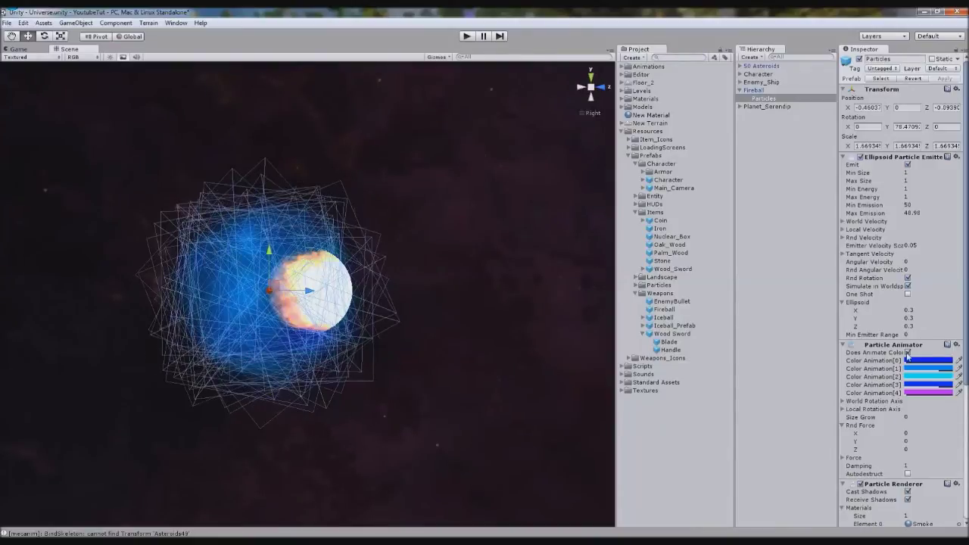
left_click(907, 353)
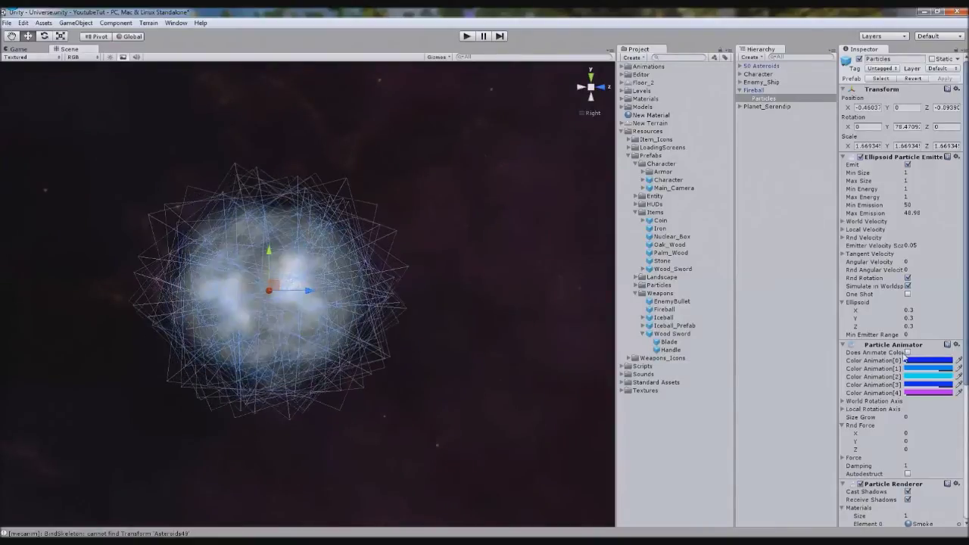
left_click(844, 346)
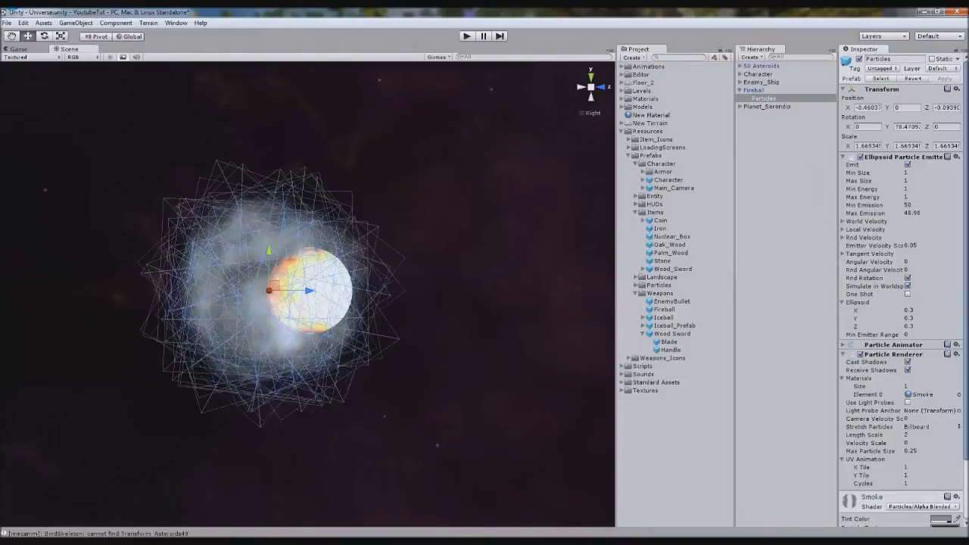
scroll(900, 392, "down", 3)
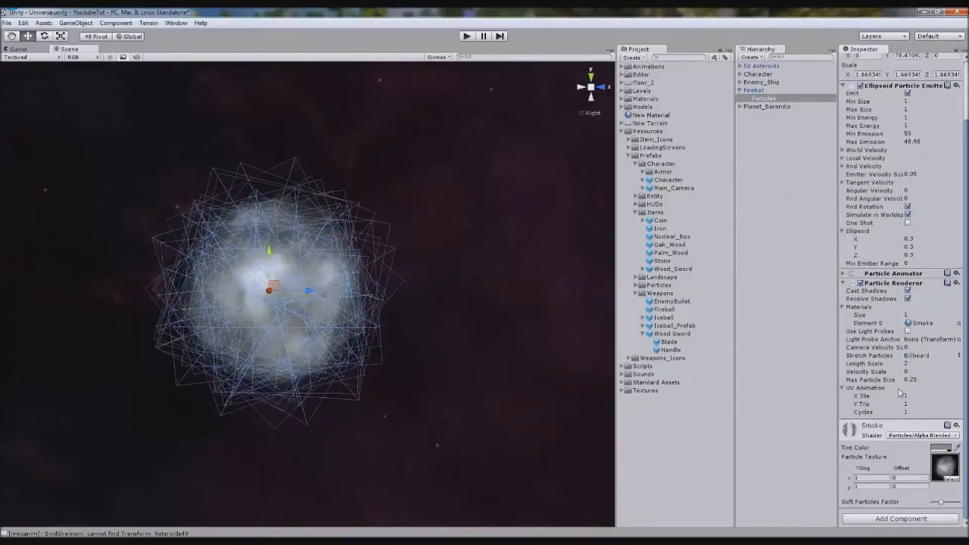
scroll(943, 302, "up", 3)
left_click(892, 345)
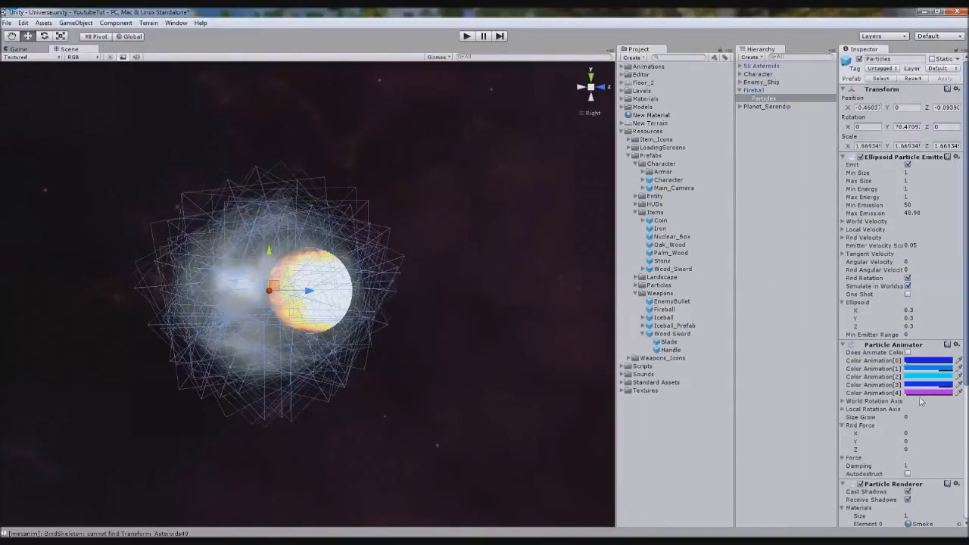
Set the Particle Animator's Rnd Force Y to 0.01 and raise it to 0.1 on the Fireball's Particles
left_click(906, 441)
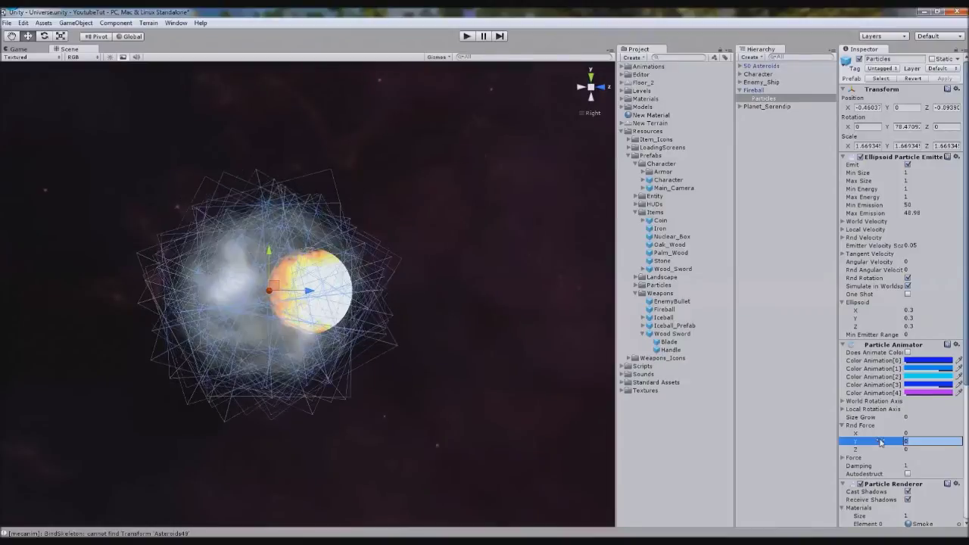
type(".01")
key("Return")
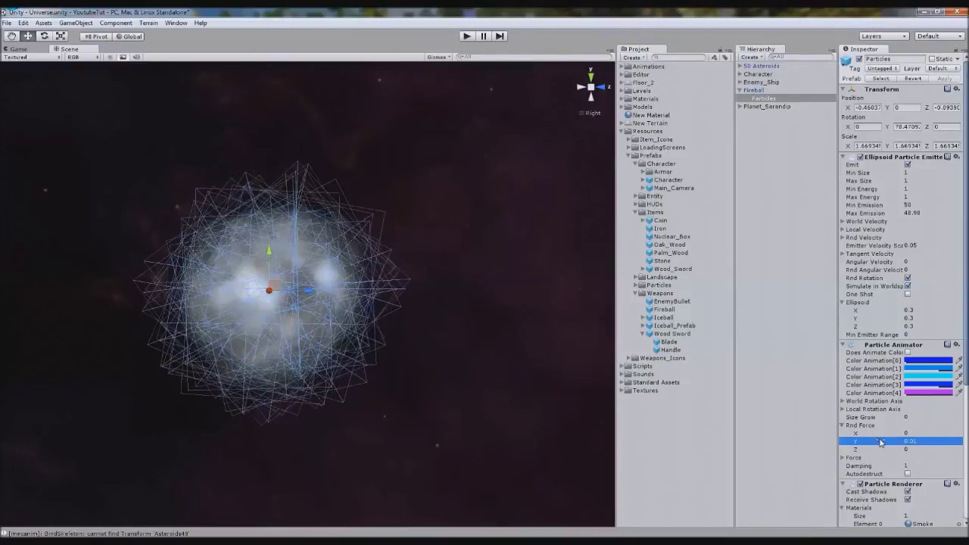
left_click_drag(476, 173, 472, 255, "alt")
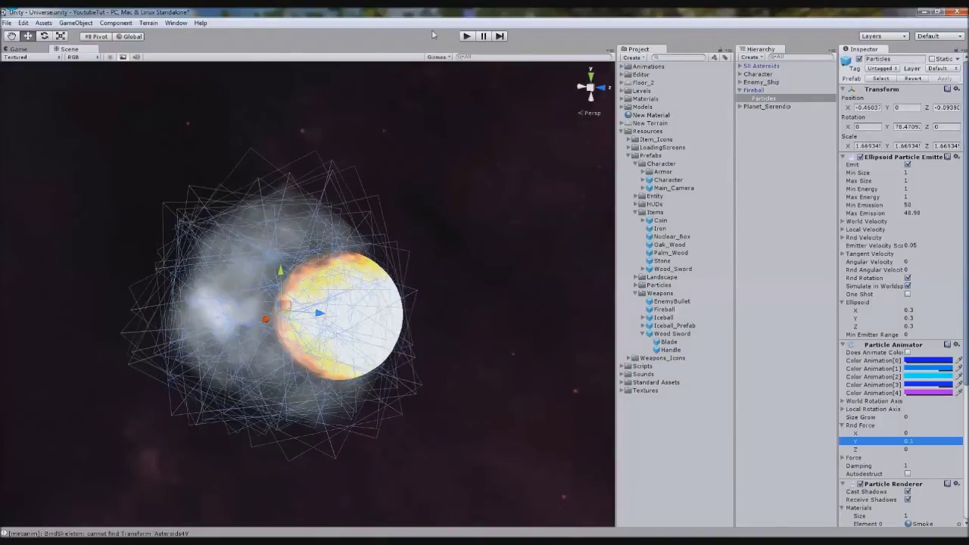
Save the scene's Fireball with its Particles over the Fireball prefab and assign that prefab as Lazer_bullet in the Character's Space_Fire script
left_click(754, 91)
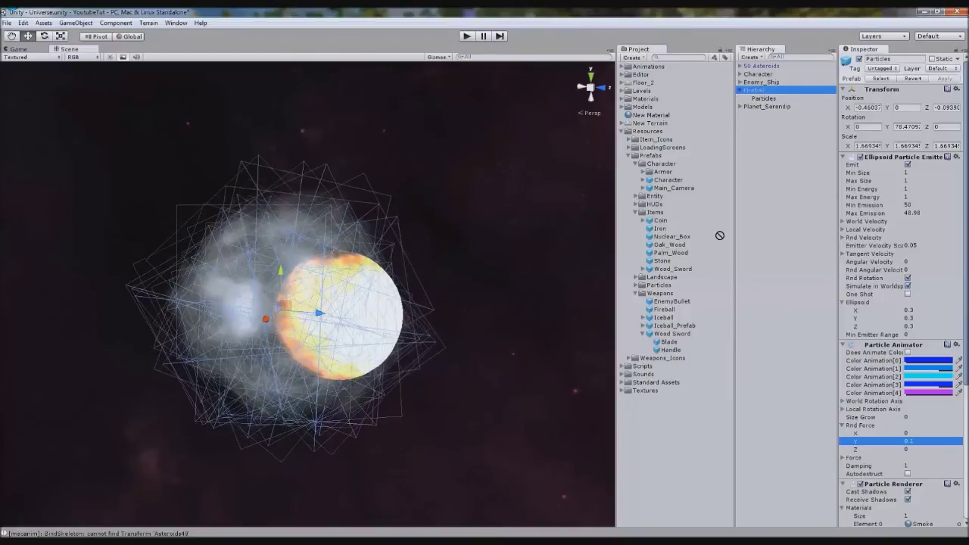
left_click_drag(719, 236, 664, 309)
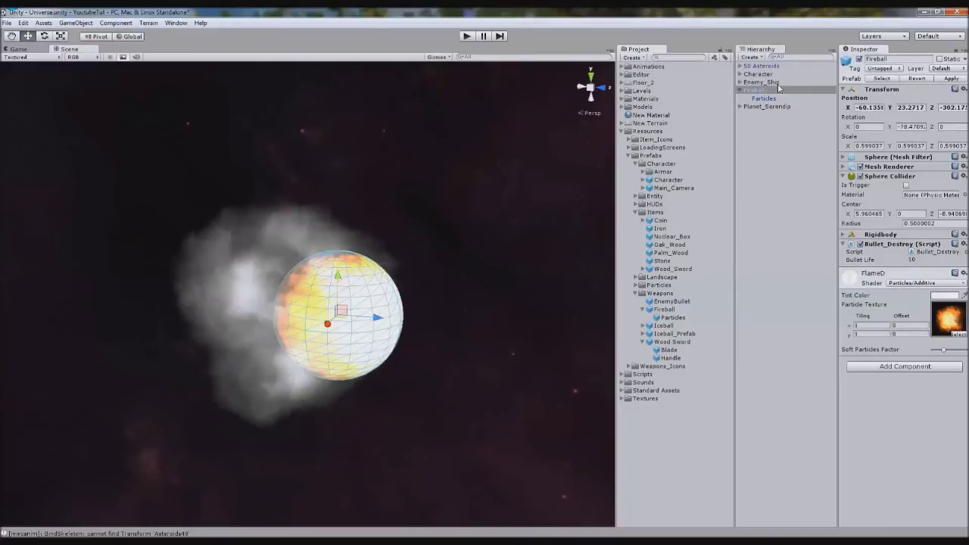
left_click(758, 74)
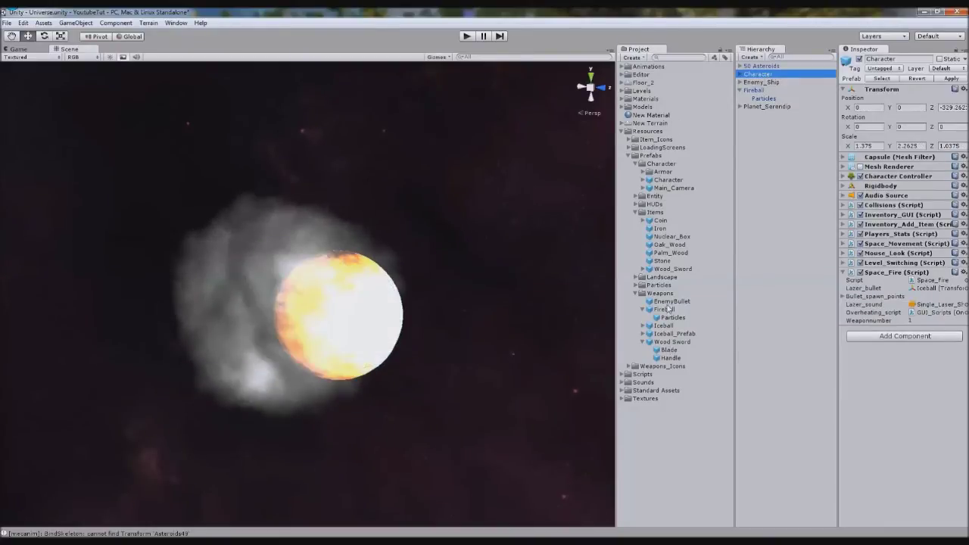
Play-test the scene by flying the ship and firing repeated fireballs to examine their smoke trails, and stop play mode
key("ctrl+p")
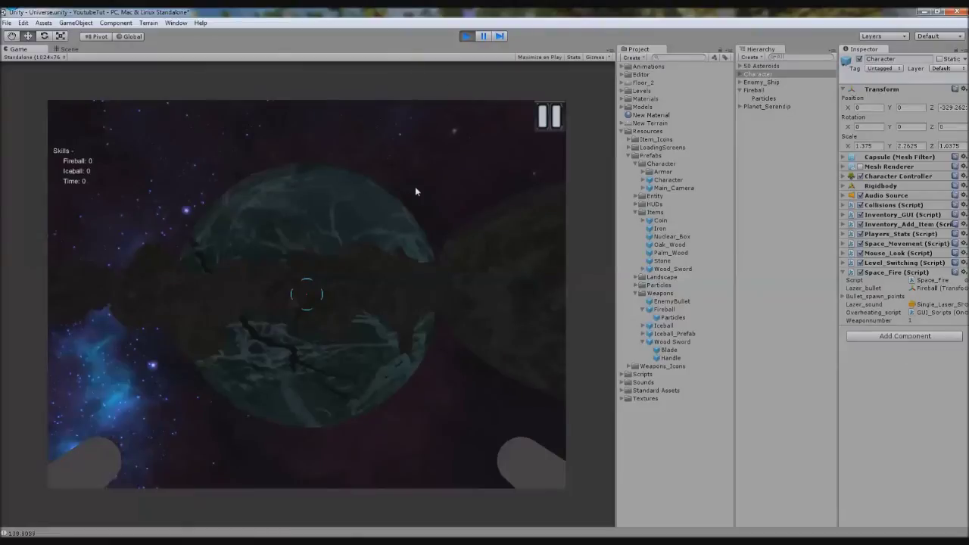
left_click(403, 182)
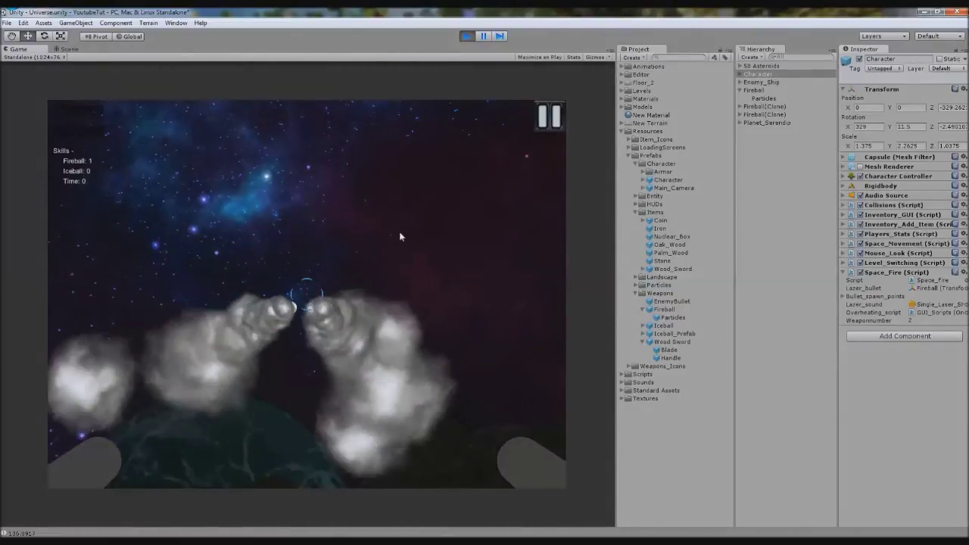
key("w")
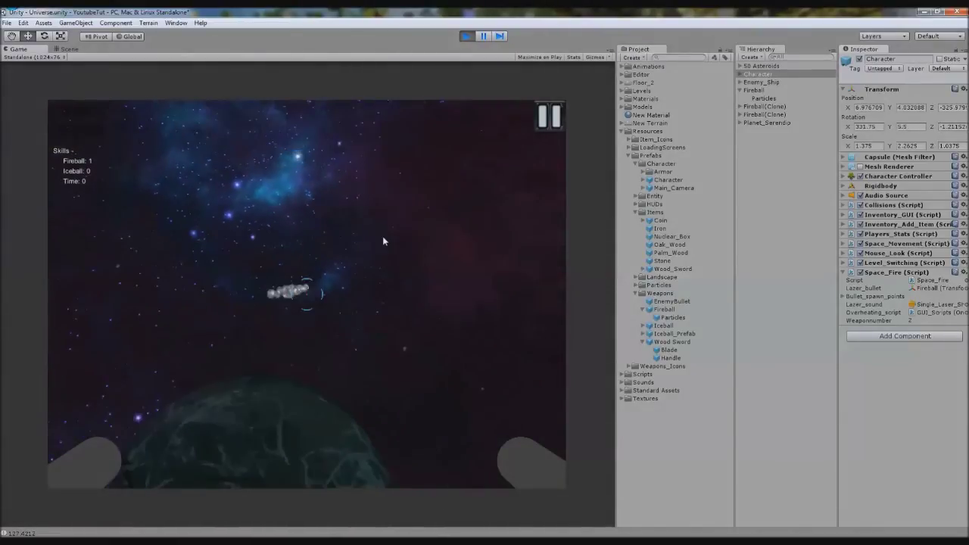
left_click(383, 241)
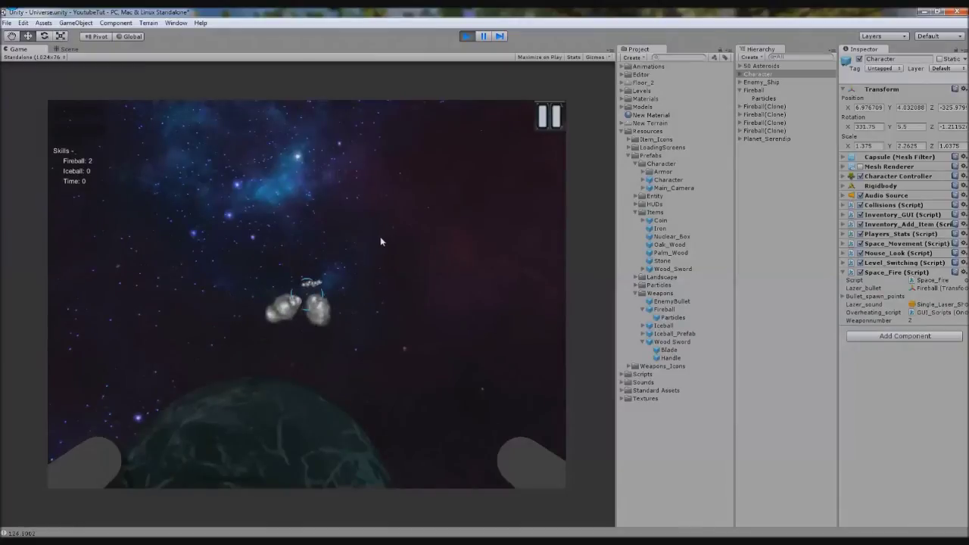
left_click(359, 255)
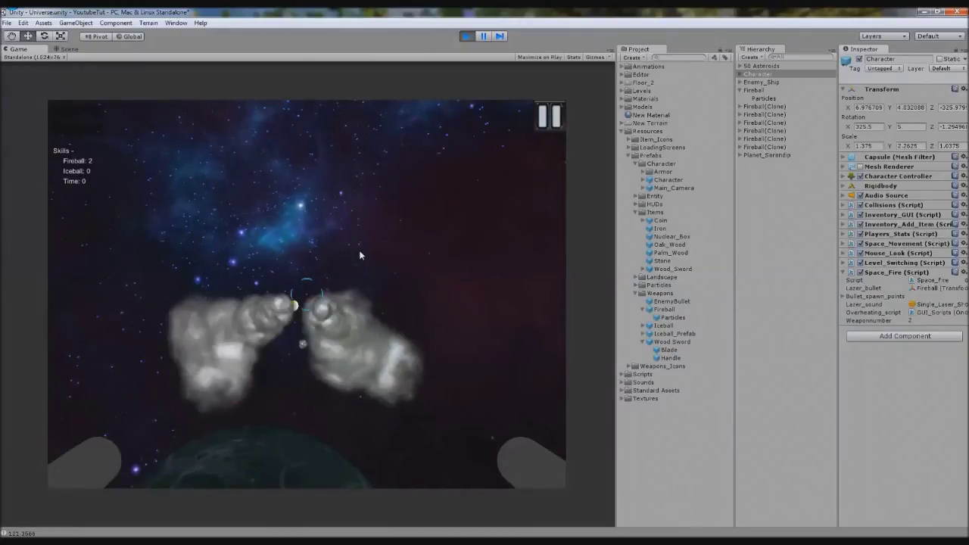
left_click(351, 248)
left_click(347, 225)
left_click(347, 226)
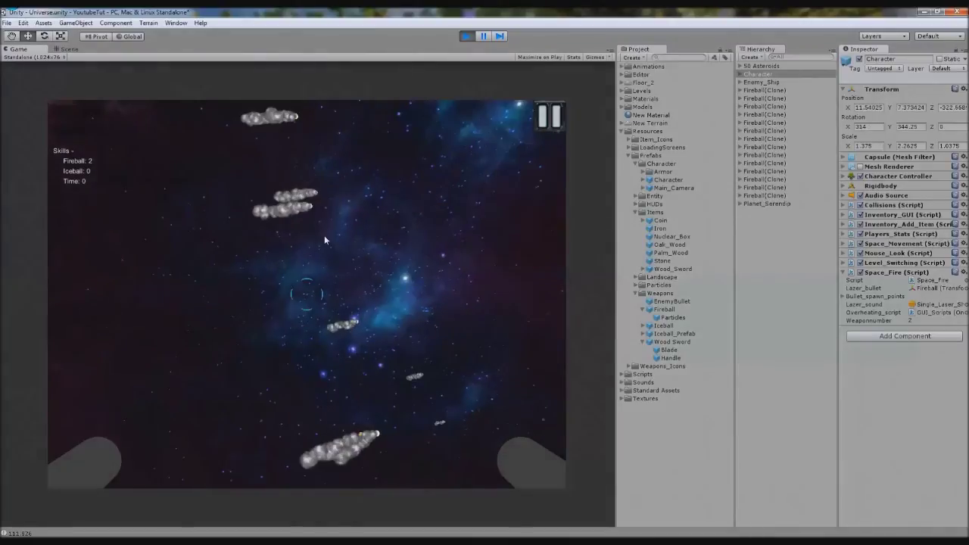
left_click(468, 37)
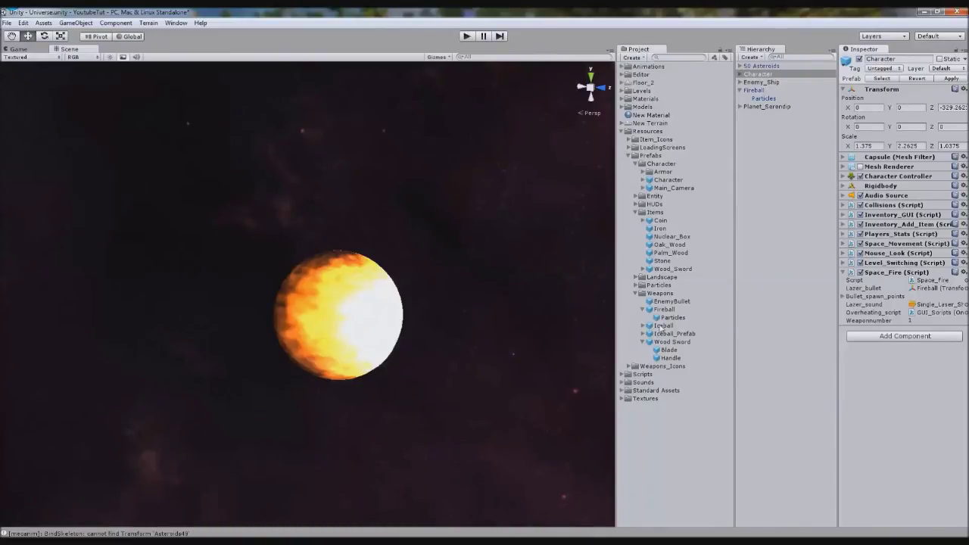
Assign the Iceball prefab as Lazer_bullet in the Character's Space_Fire script and clear the selection
left_click_drag(659, 329, 943, 289)
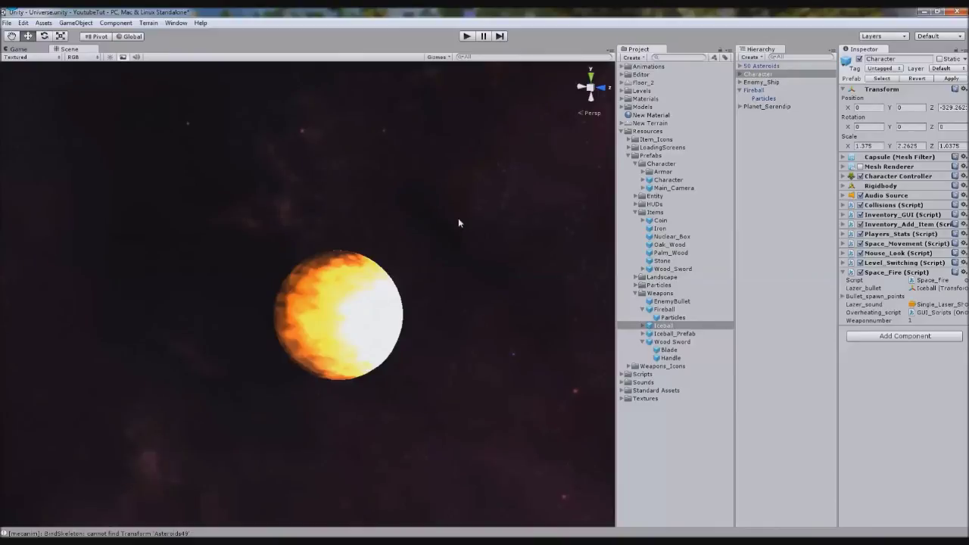
left_click(422, 195)
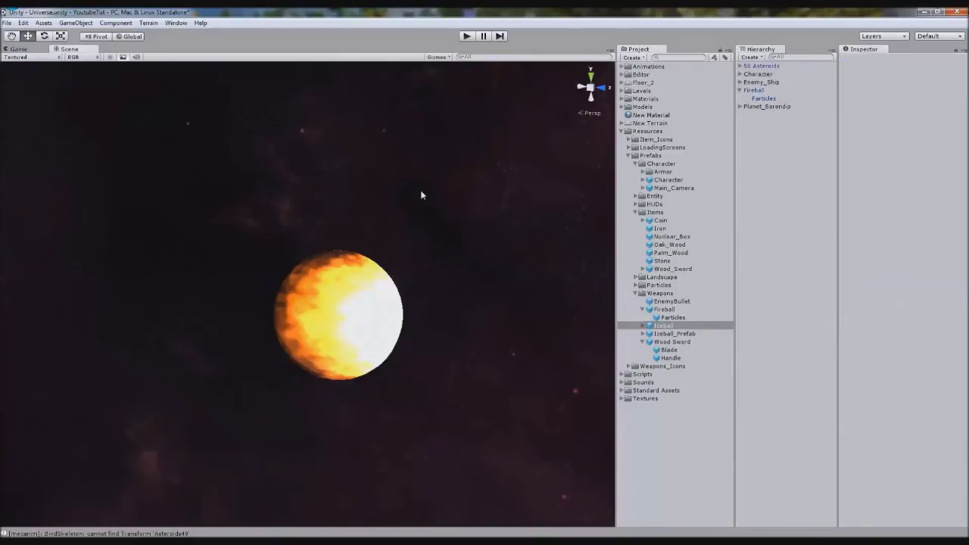